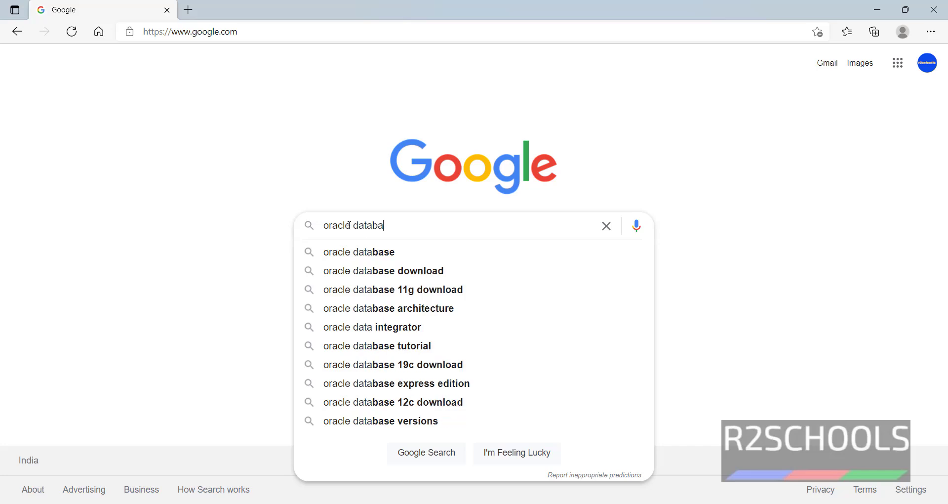
- Search Google for 'oracle database download'
text(oad)
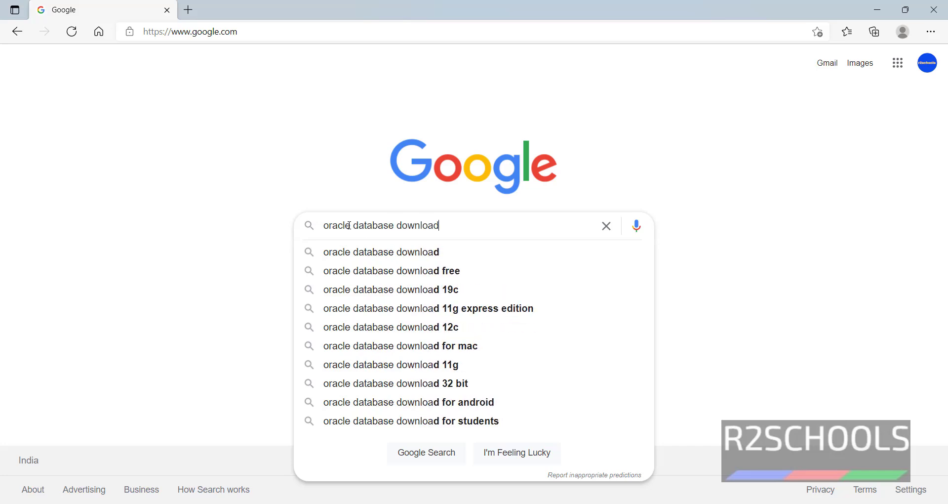
key(Return)
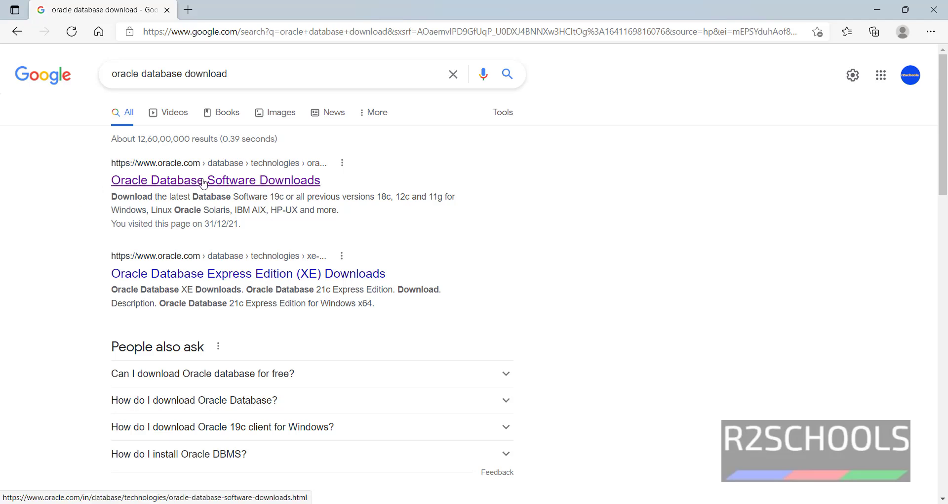
- Open the Oracle Database Software Downloads result and read the Oracle Database 19c heading and description
click(246, 186)
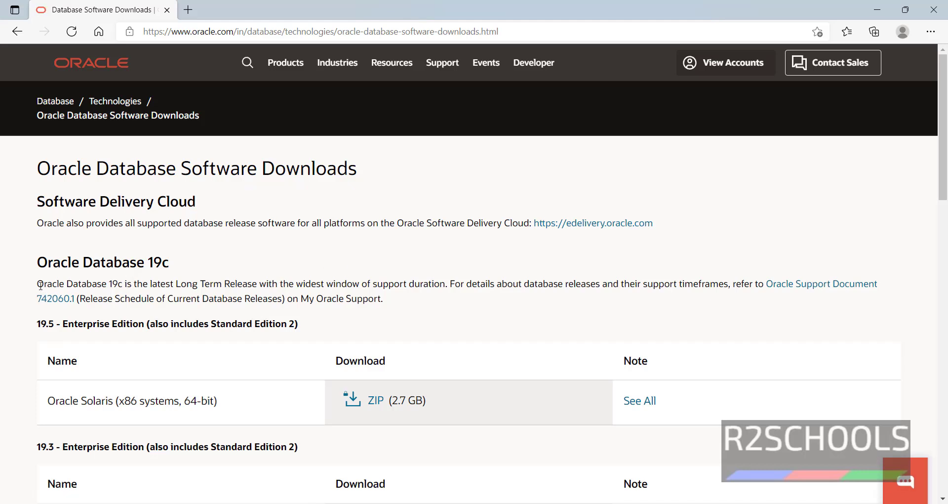
drag(38, 285, 174, 285)
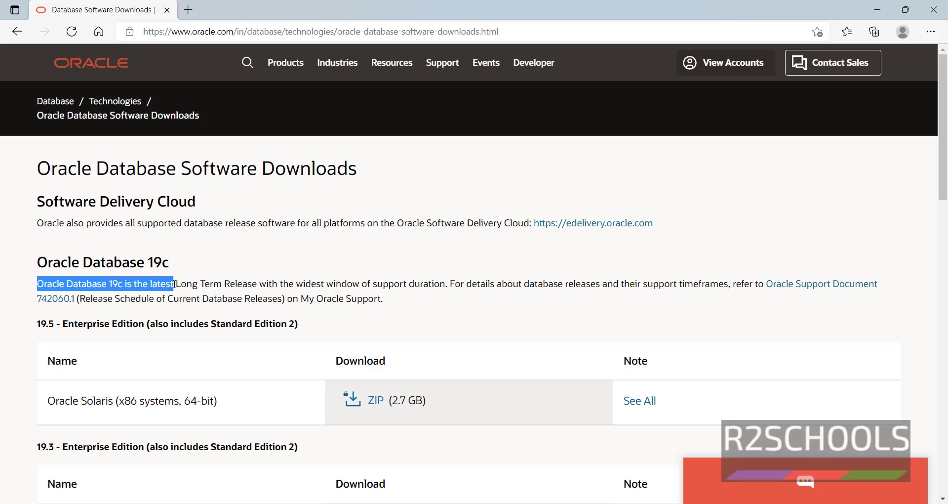
click(220, 280)
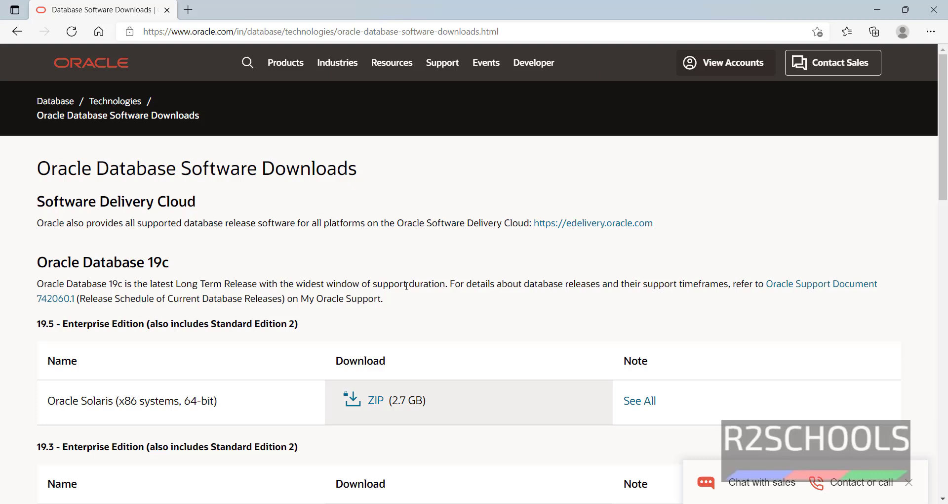
triple_click(99, 261)
click(185, 257)
- Scroll down to the 19.3 table with the Microsoft Windows x64 ZIP (2.9 GB)
scroll(184, 257, down, 5)
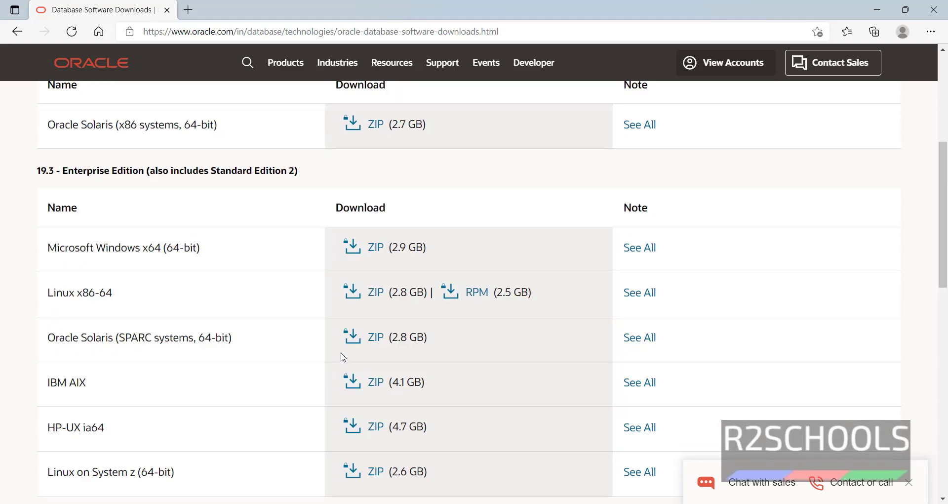
scroll(120, 318, up, 2)
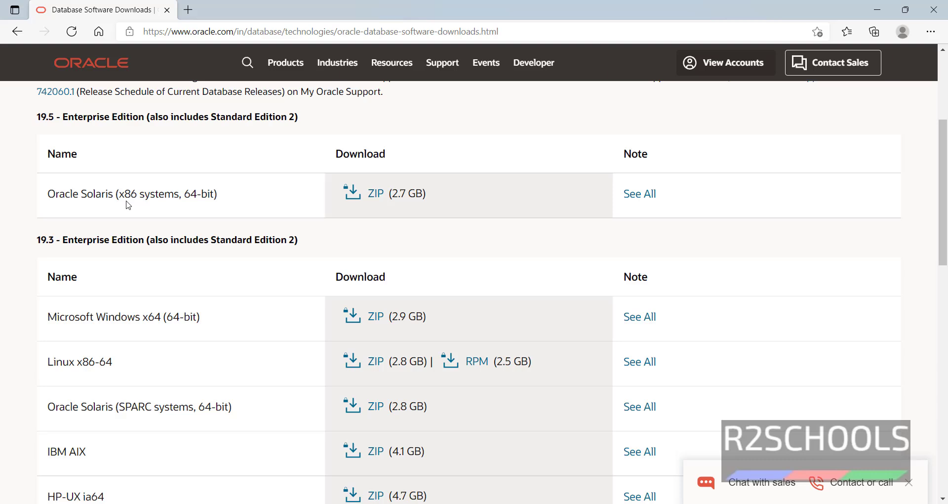
scroll(187, 228, down, 1)
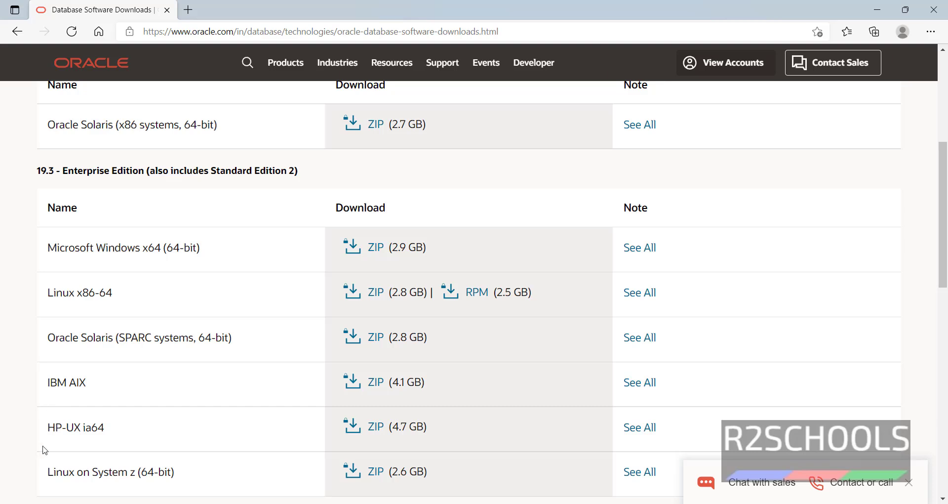
scroll(44, 449, down, 2)
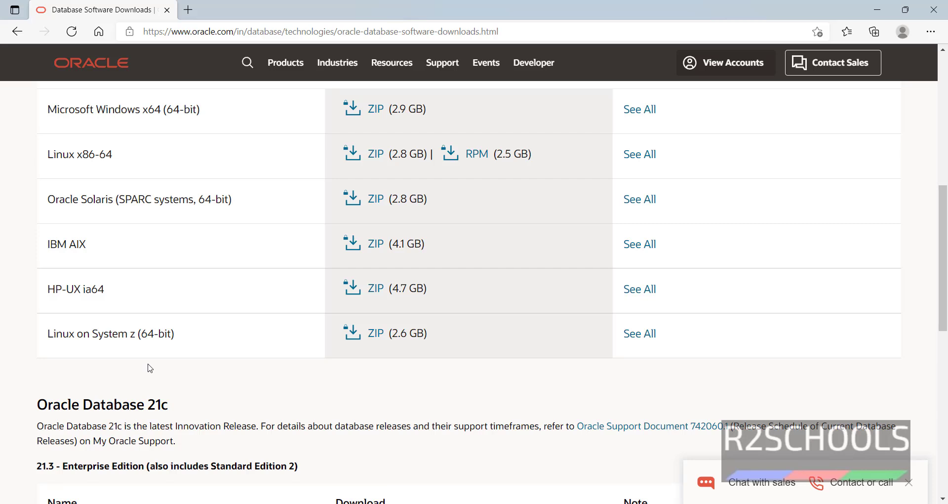
scroll(149, 368, down, 2)
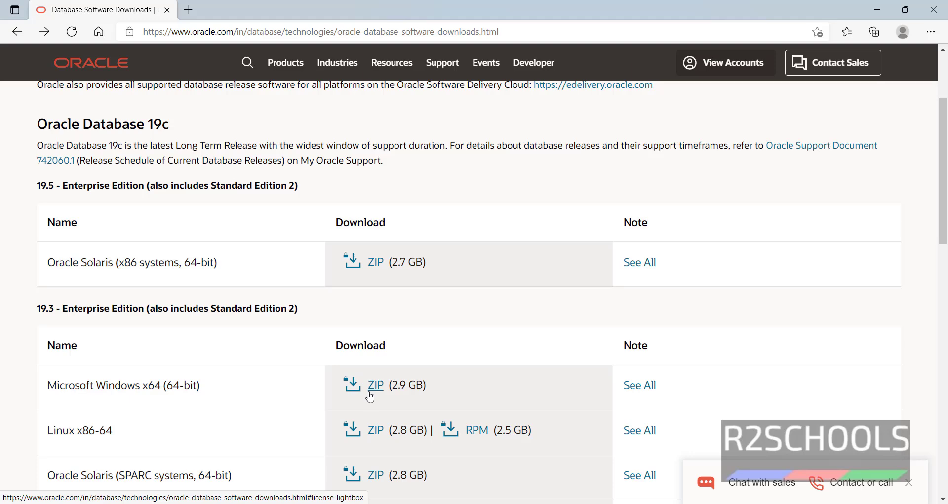
- Start the 19.3 Windows x64 ZIP download, signing in with the Oracle account username and password
click(370, 396)
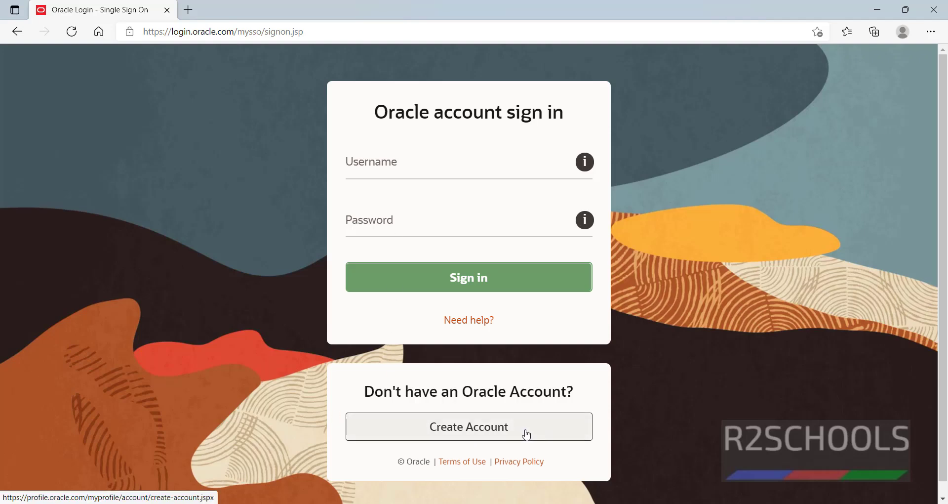
click(417, 171)
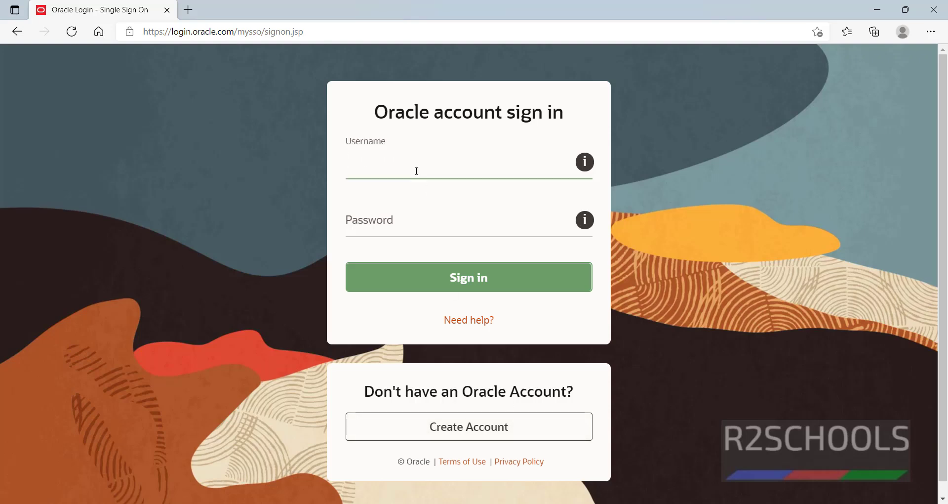
text(p)
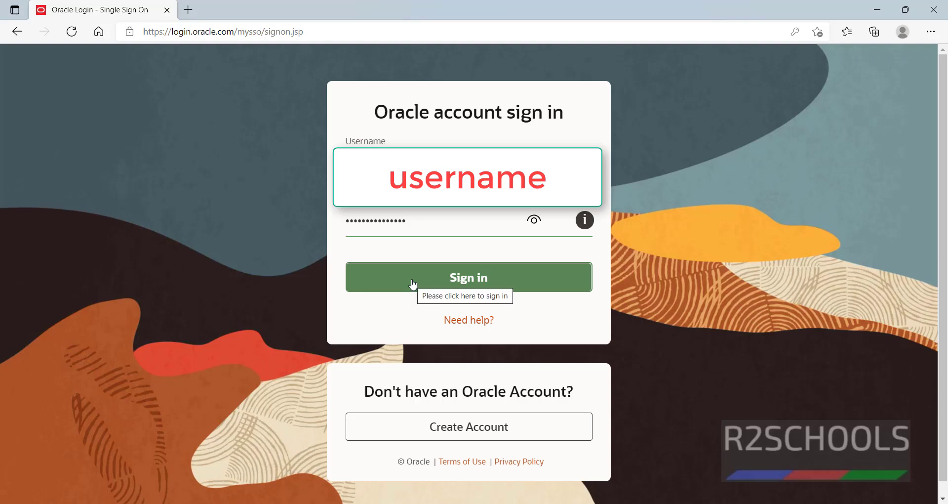
click(414, 285)
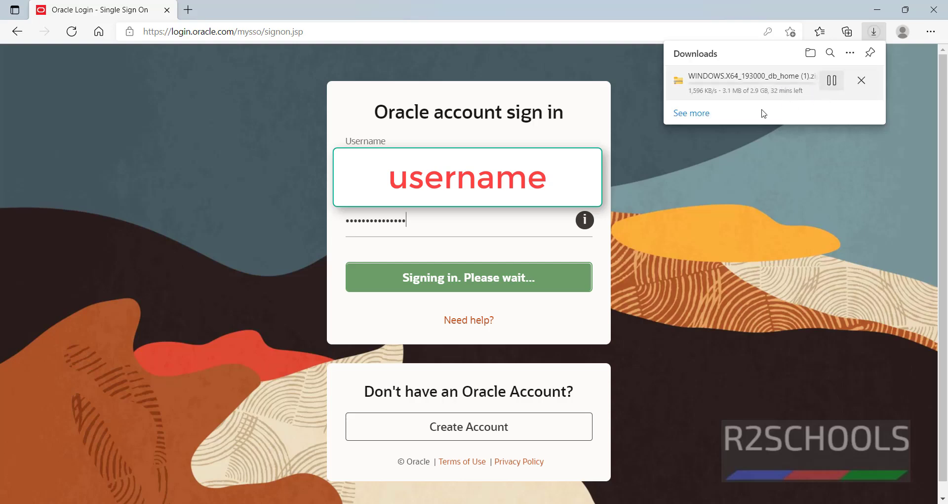
- Cancel the running 19c ZIP download and close the downloads list
mouse_move(766, 104)
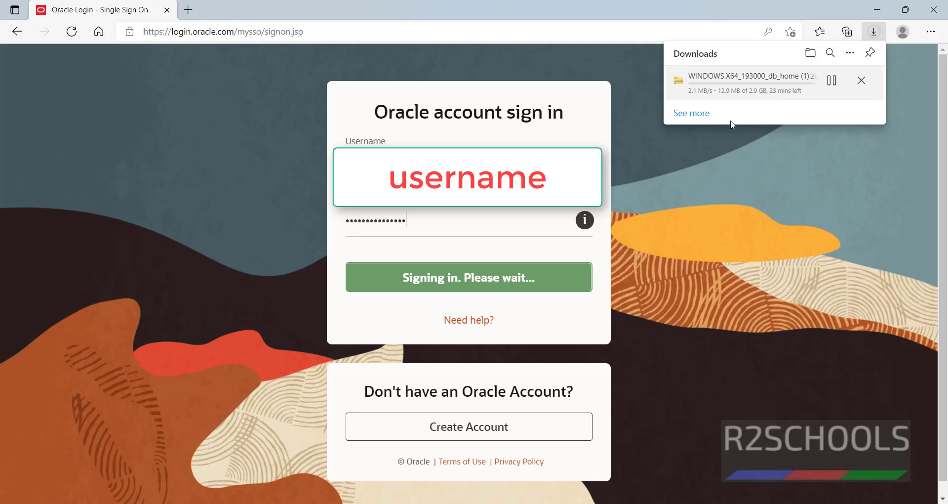
click(862, 84)
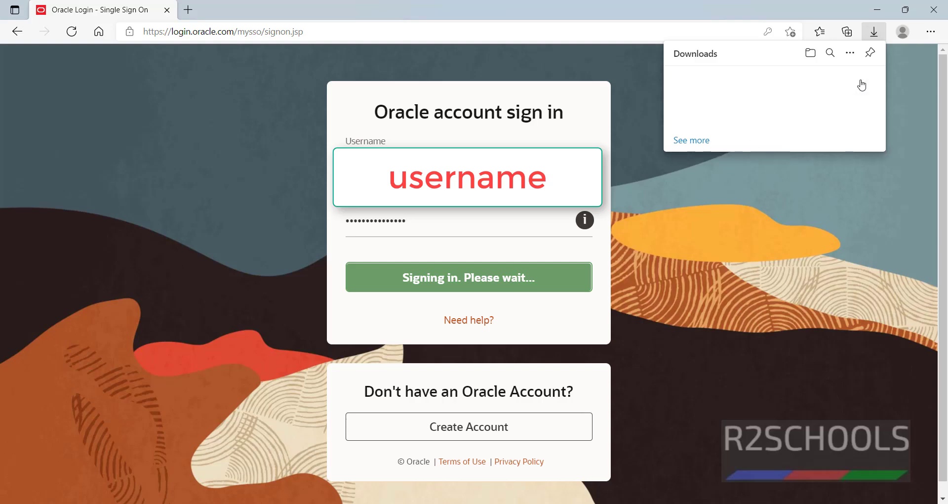
click(748, 235)
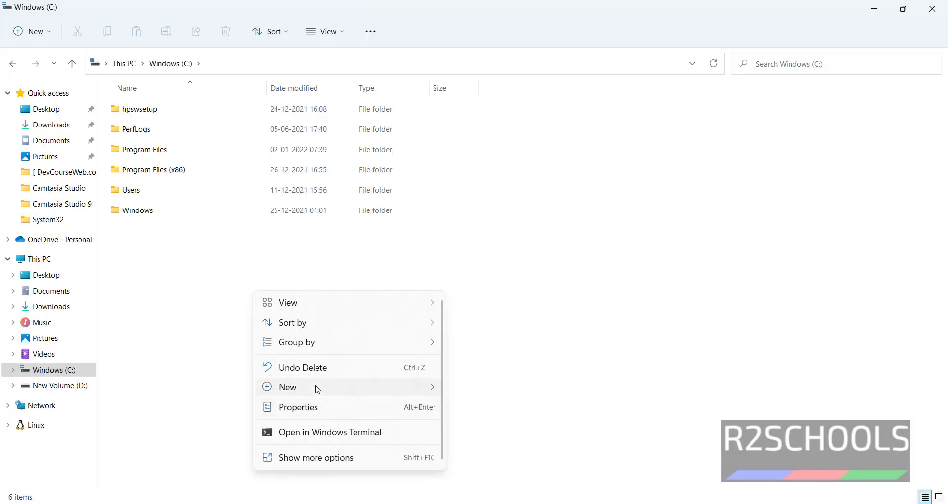
- Make a new folder on C: named db_home
click(482, 389)
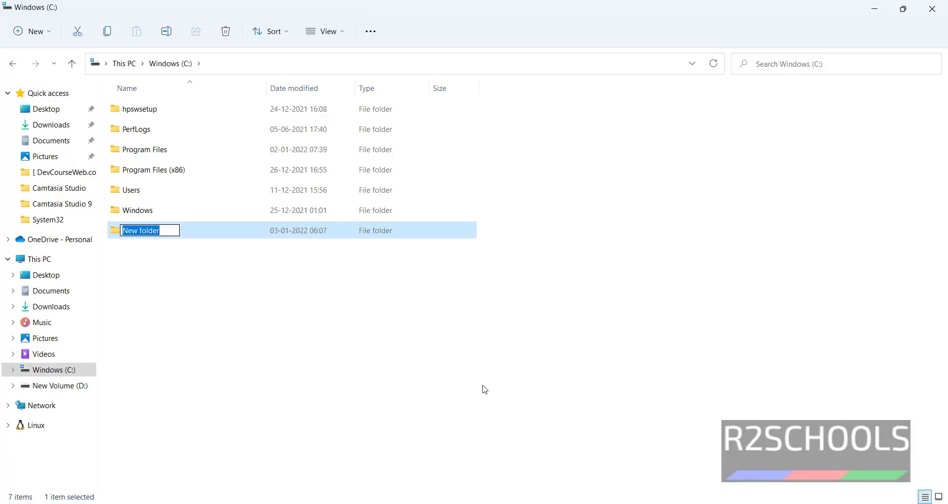
text(db_home)
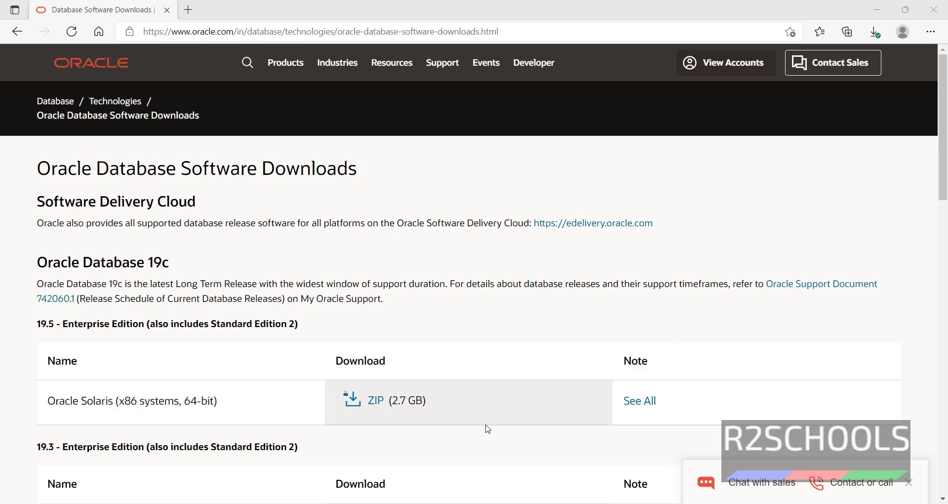
- In Downloads, choose Extract All for the WINDOWS.X64_193000_db_home zip
mouse_move(515, 474)
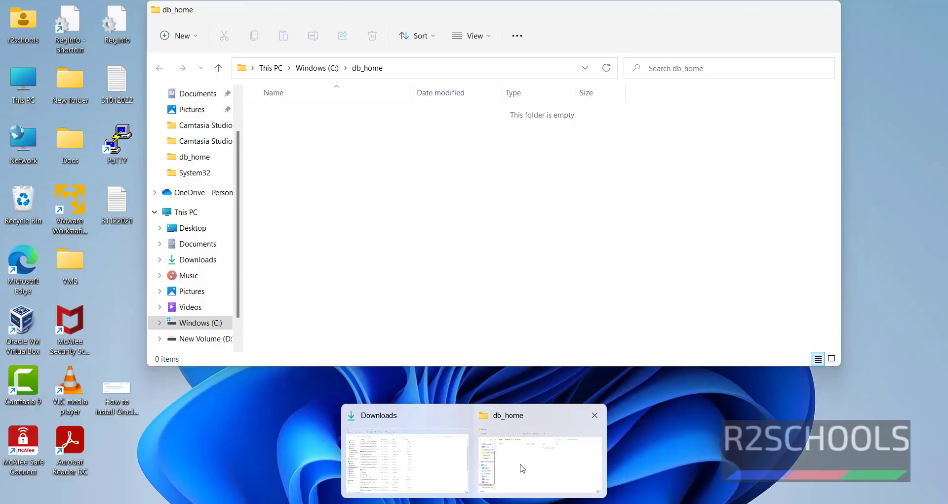
click(406, 459)
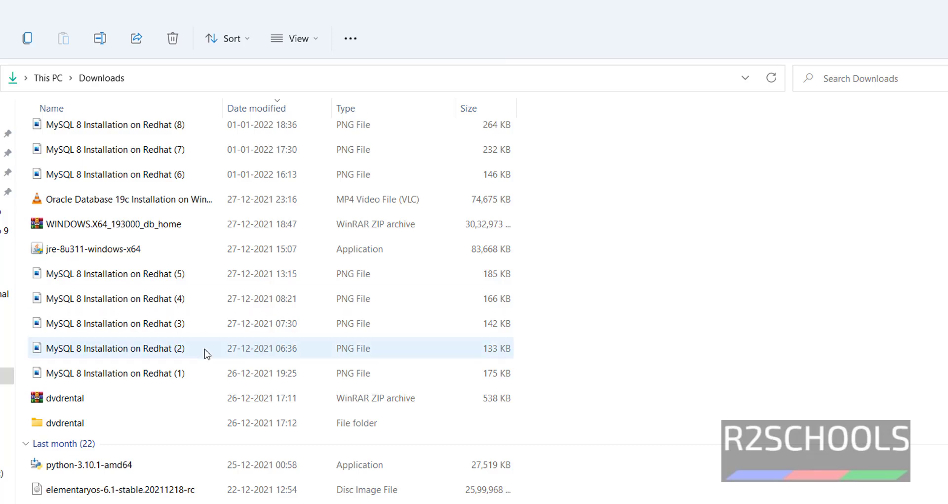
click(132, 226)
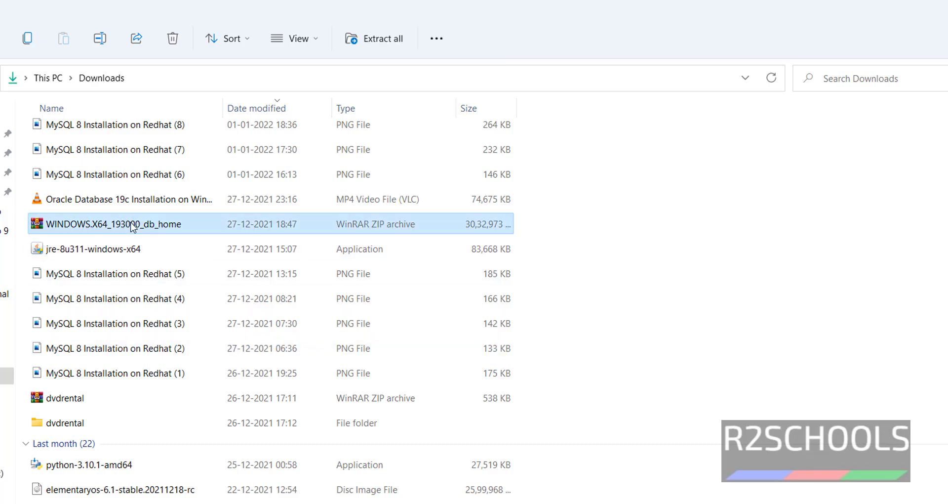
right_click(132, 226)
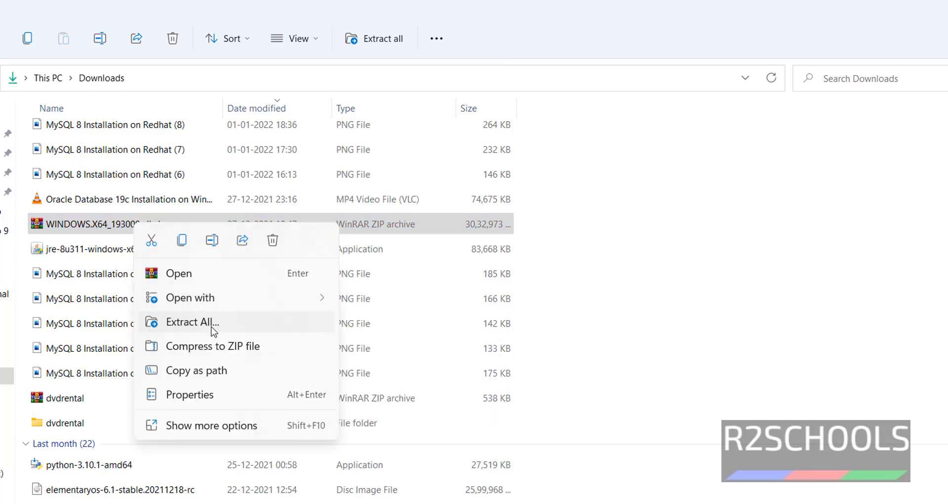
click(214, 330)
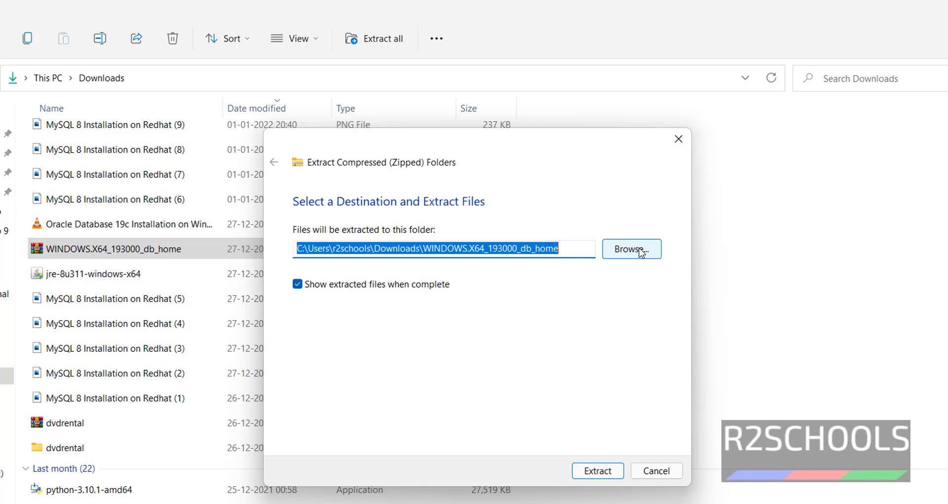
- Set C:\db_home as the extraction destination and extract the archive
click(642, 252)
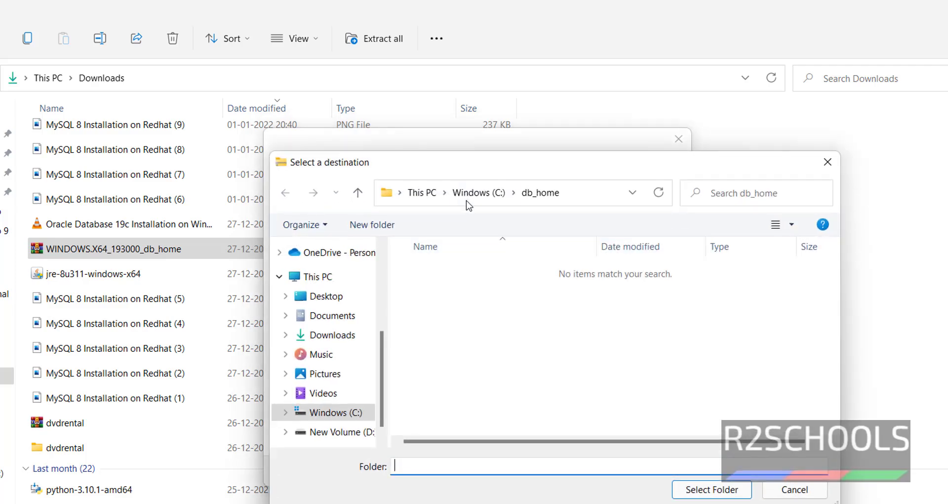
click(467, 197)
click(424, 192)
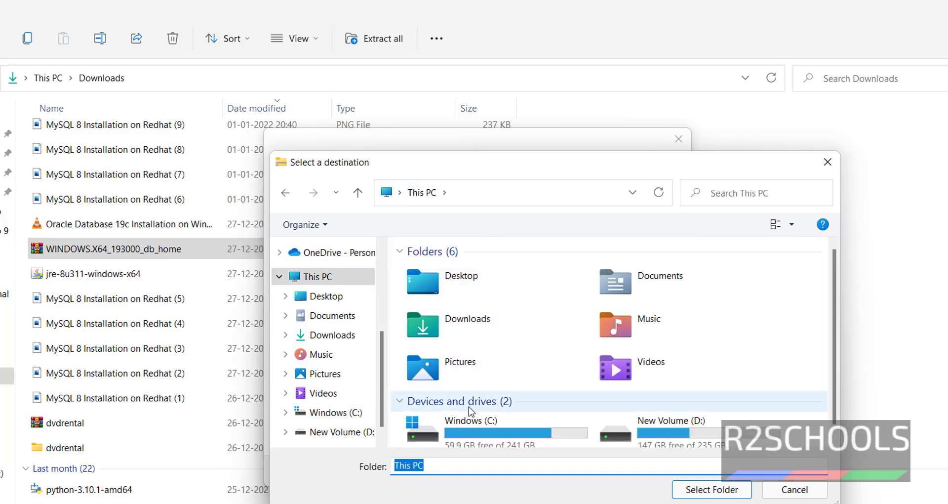
double_click(469, 434)
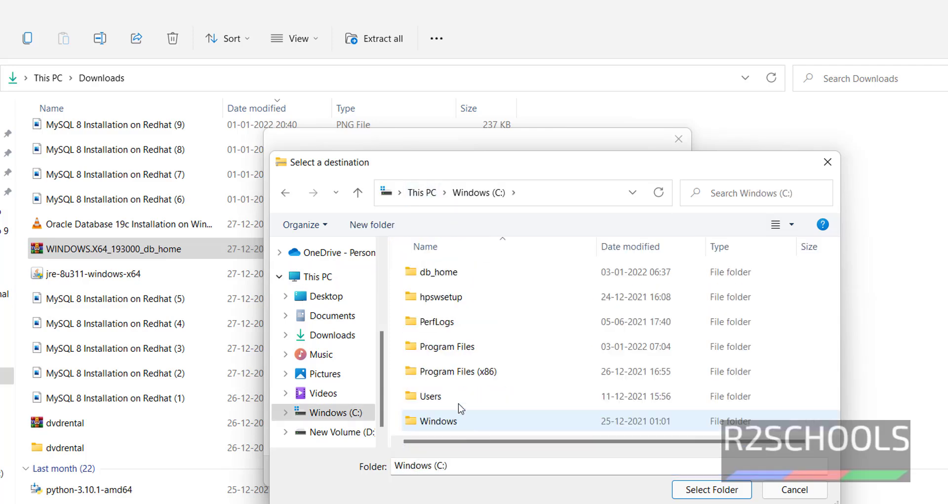
double_click(442, 274)
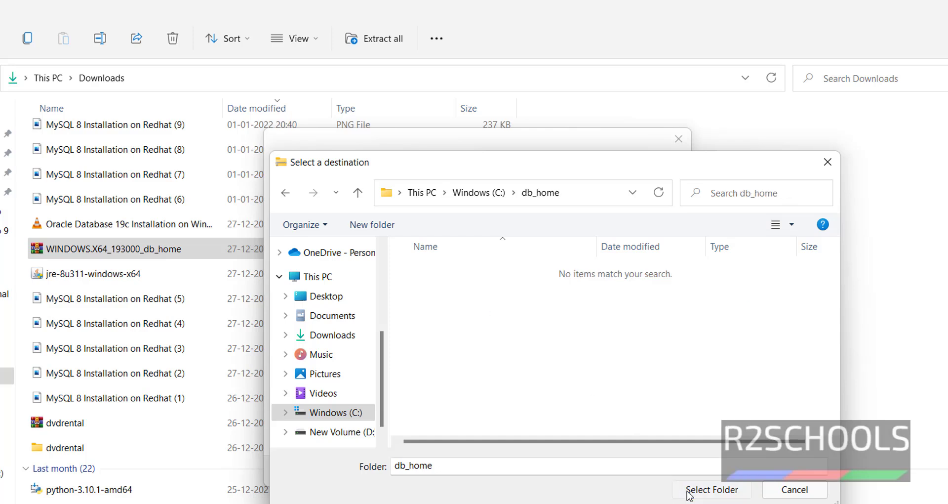
click(711, 489)
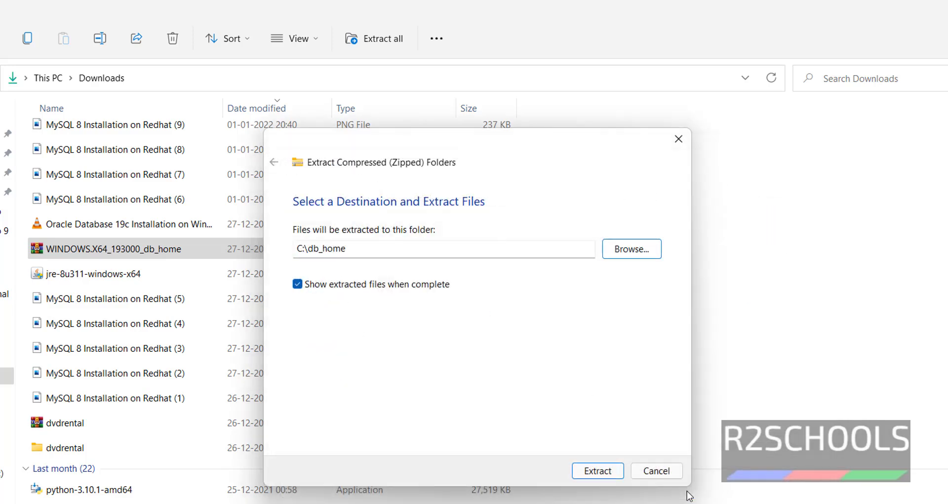
click(608, 473)
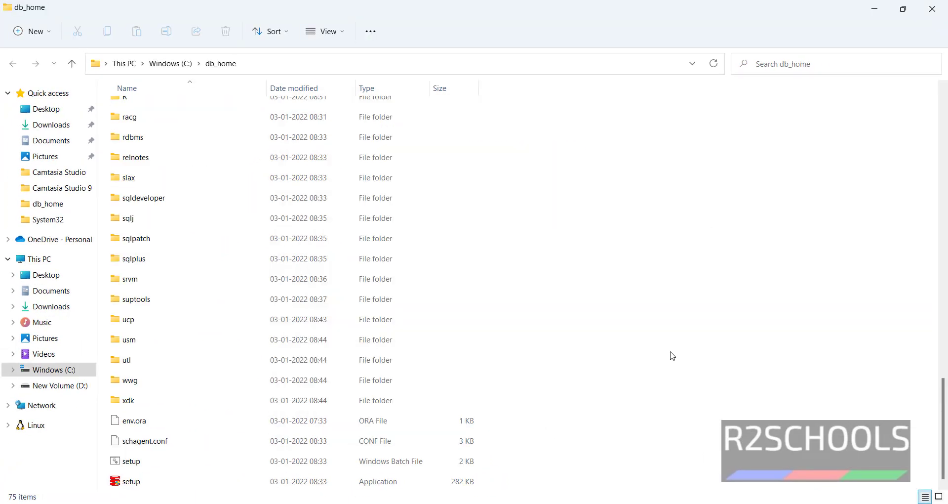
- Run the setup application in C:\db_home as administrator
scroll(673, 355, up, 15)
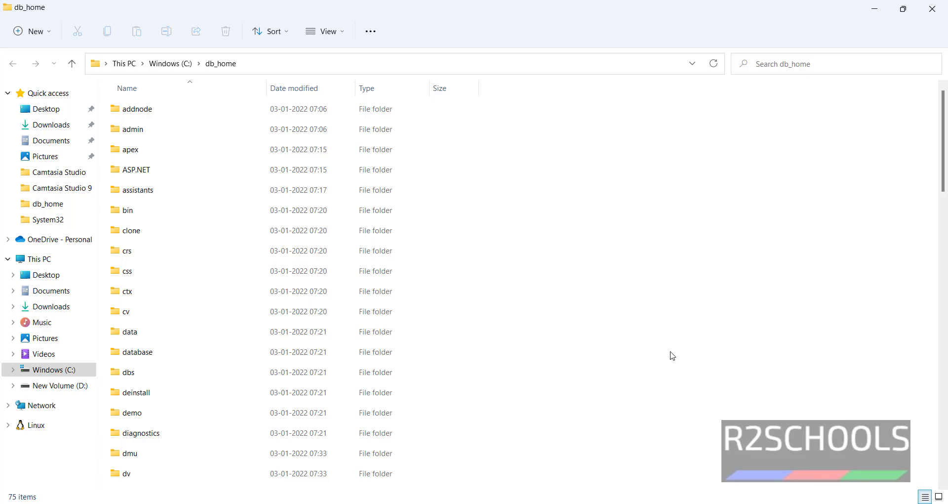
scroll(673, 356, down, 15)
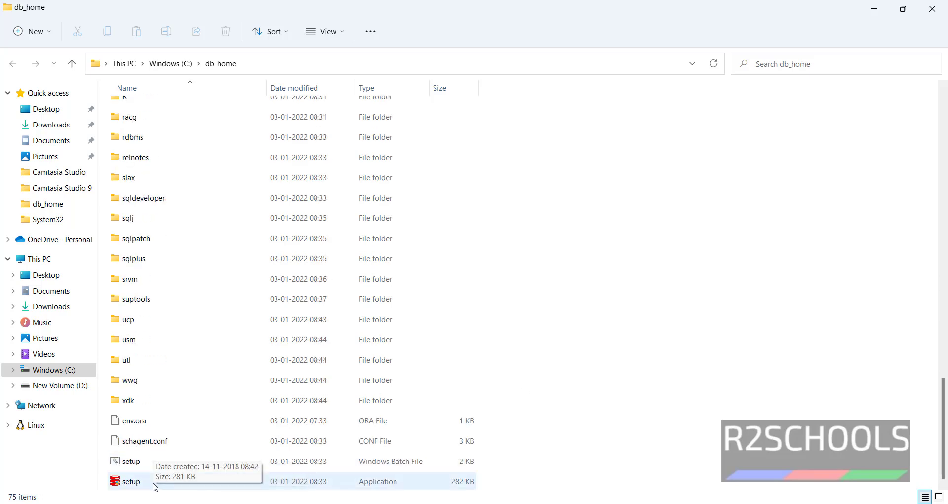
click(129, 483)
right_click(129, 483)
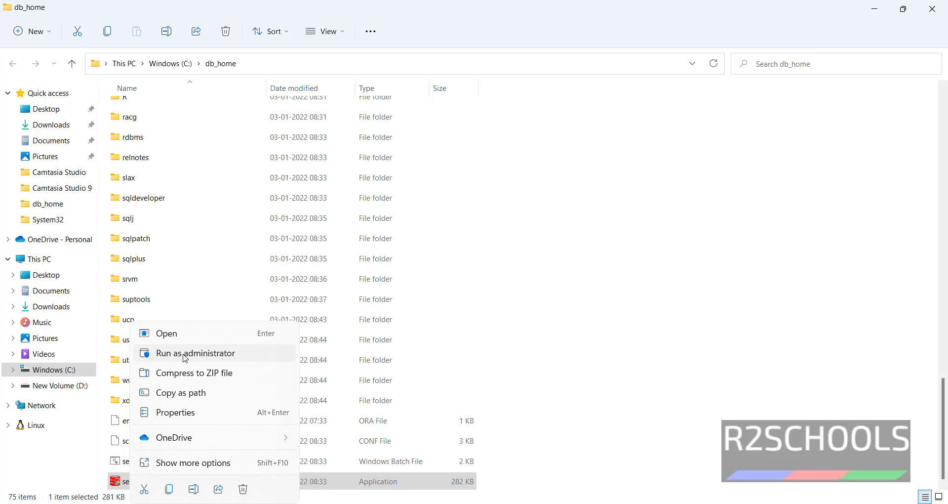
click(186, 354)
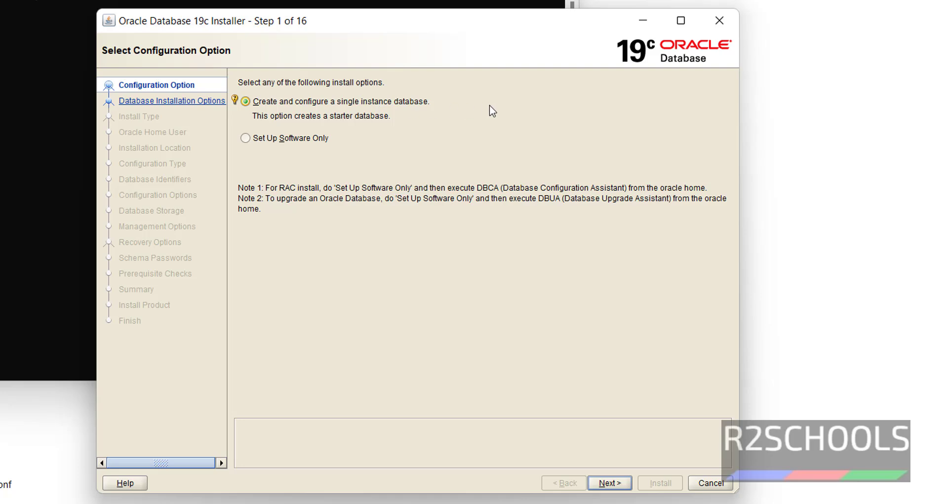
- Keep single-instance database creation and Desktop class, advancing to the Oracle Home User step
click(608, 484)
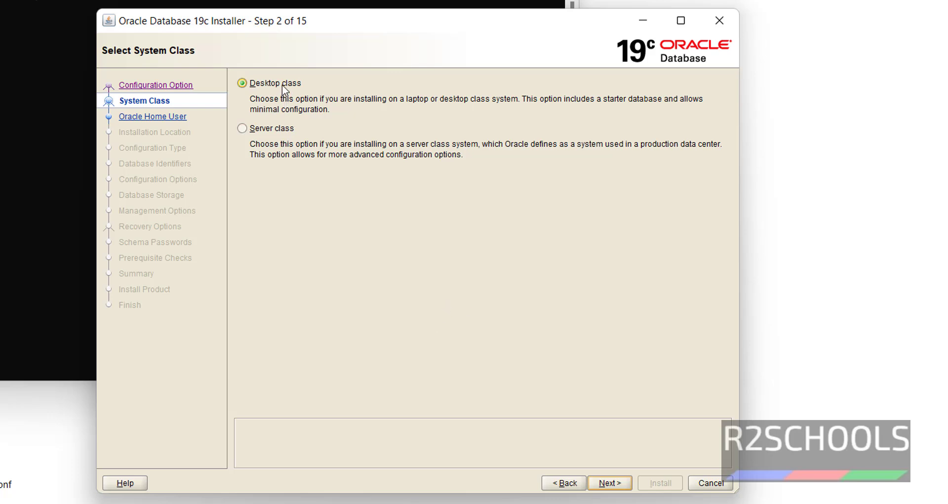
click(612, 482)
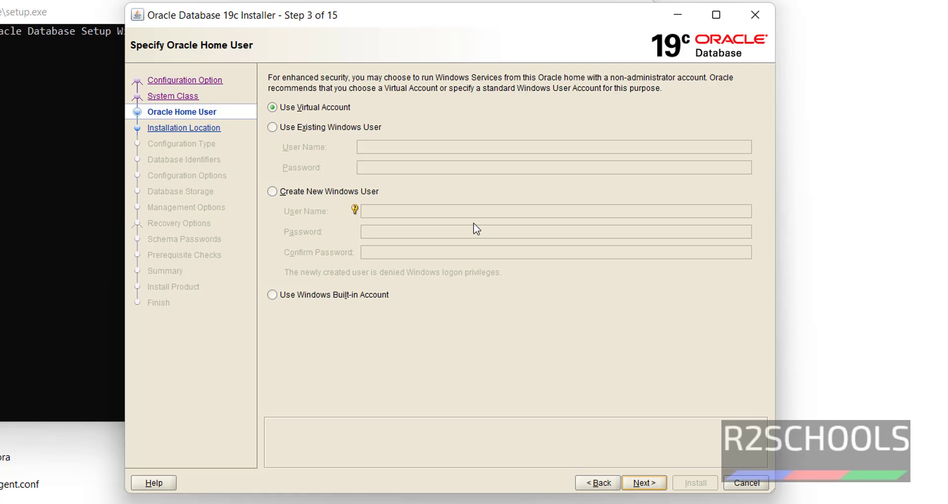
- Create new Windows user 'oracle' as Oracle home user, entering and confirming its password
click(324, 192)
click(411, 215)
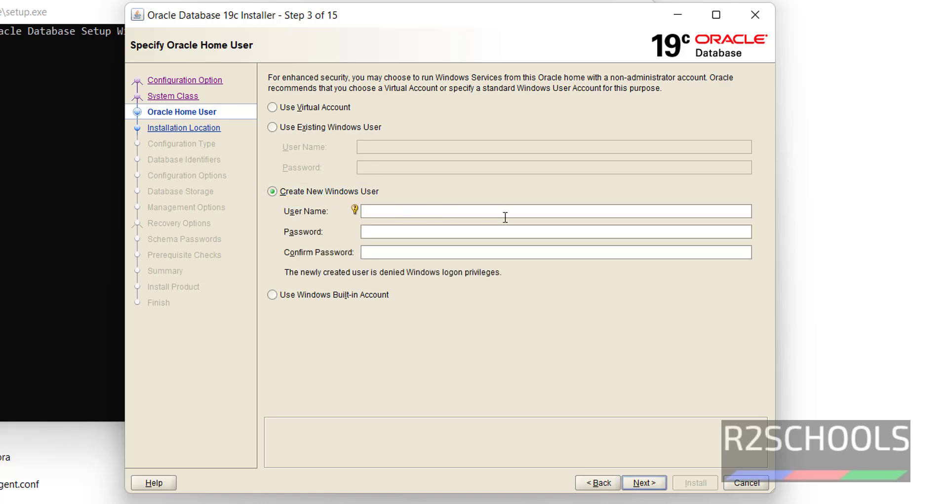
text(oracle)
key(Tab)
text(oracle11234567)
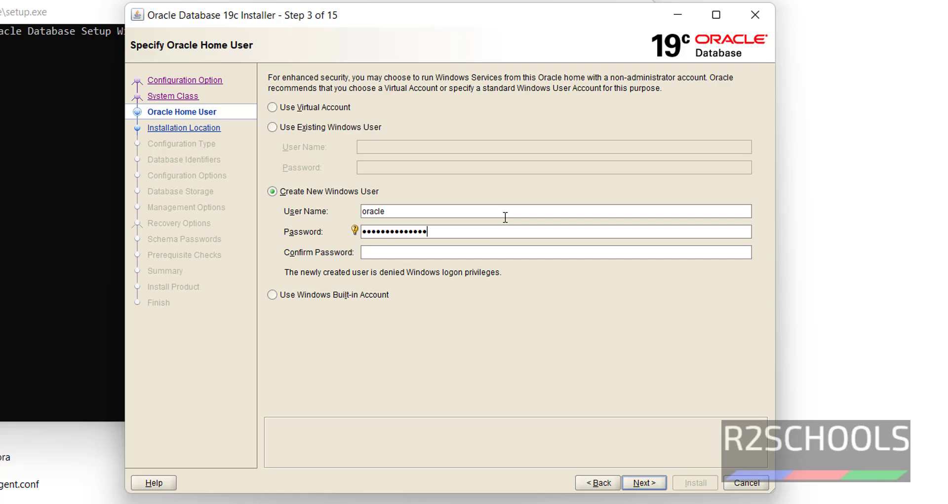
text(8)
key(Tab)
text(o)
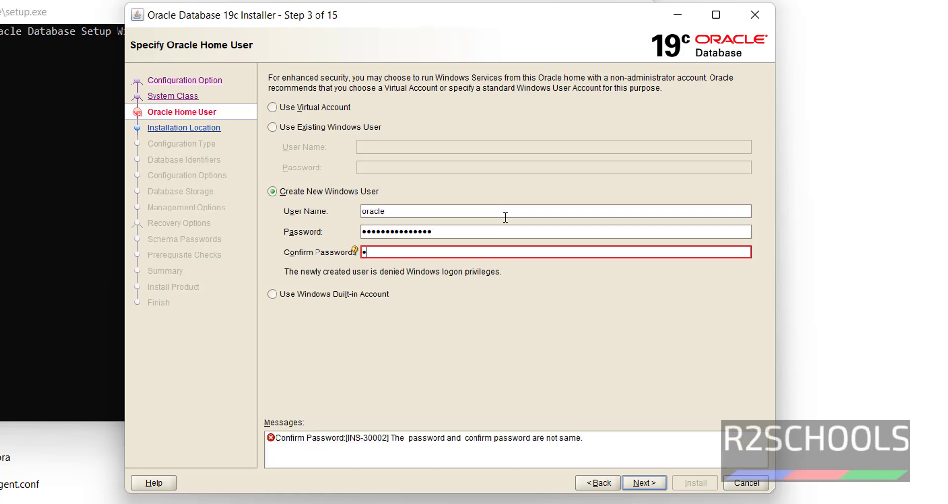
text(racle@123456788)
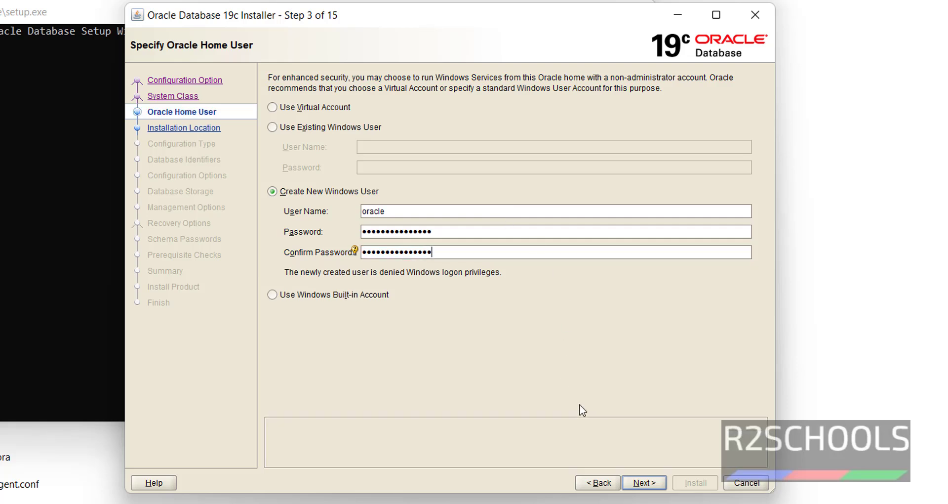
click(637, 482)
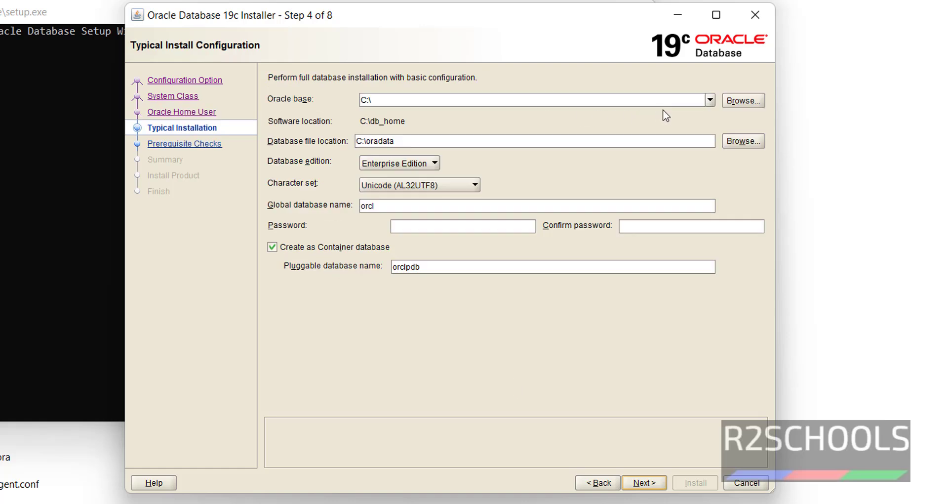
- Set the Oracle base to D:\app\r2schools, with database files in its oradata folder
click(711, 102)
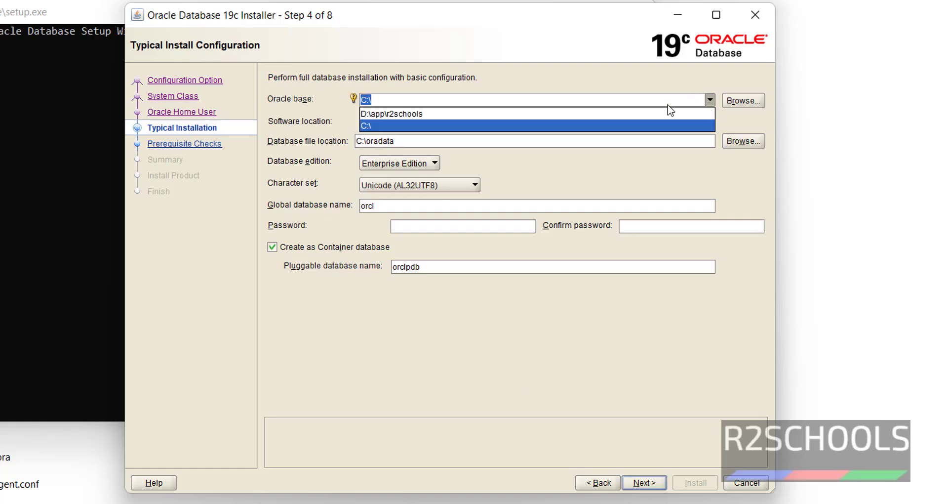
click(641, 114)
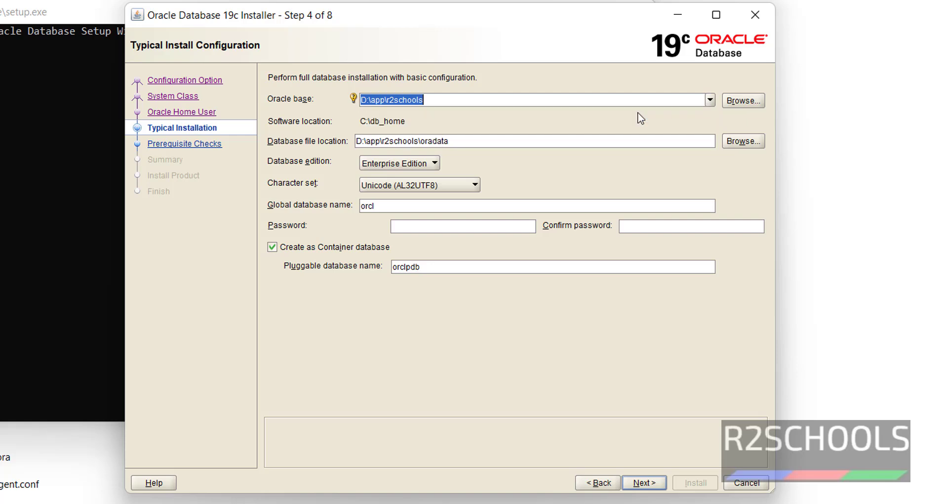
click(752, 101)
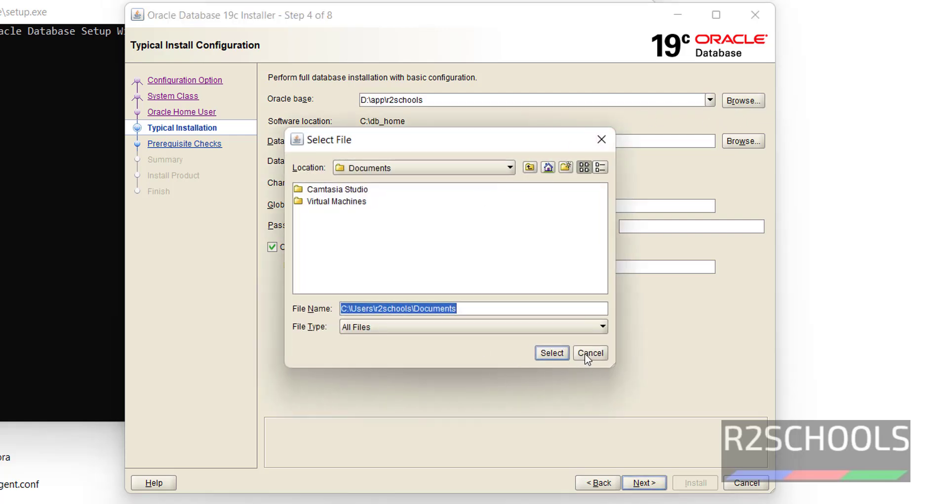
click(586, 353)
drag(506, 144, 359, 143)
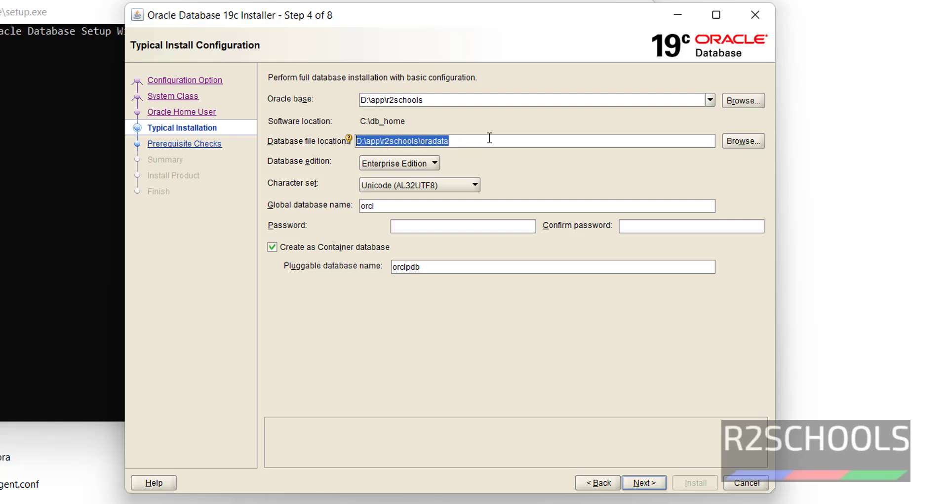
- Review Enterprise Edition, AL32UTF8 character set and global database name orcl
click(404, 168)
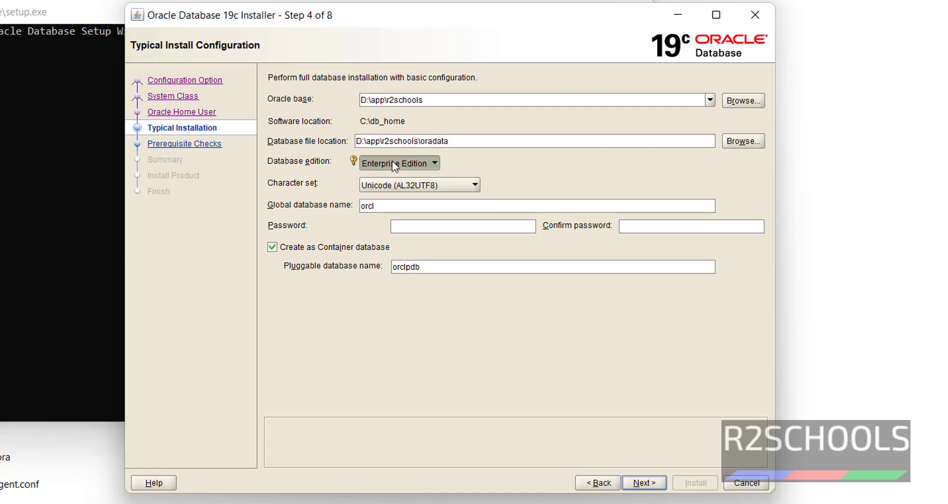
click(412, 188)
click(412, 187)
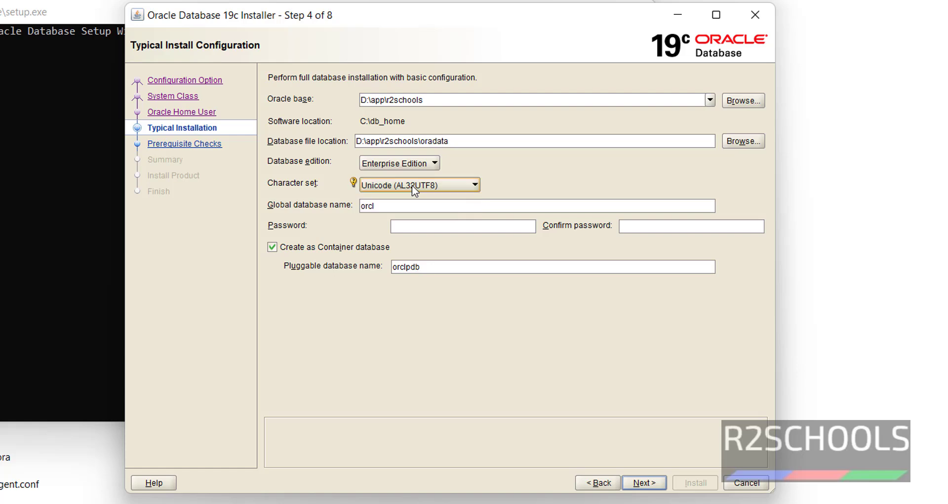
click(393, 205)
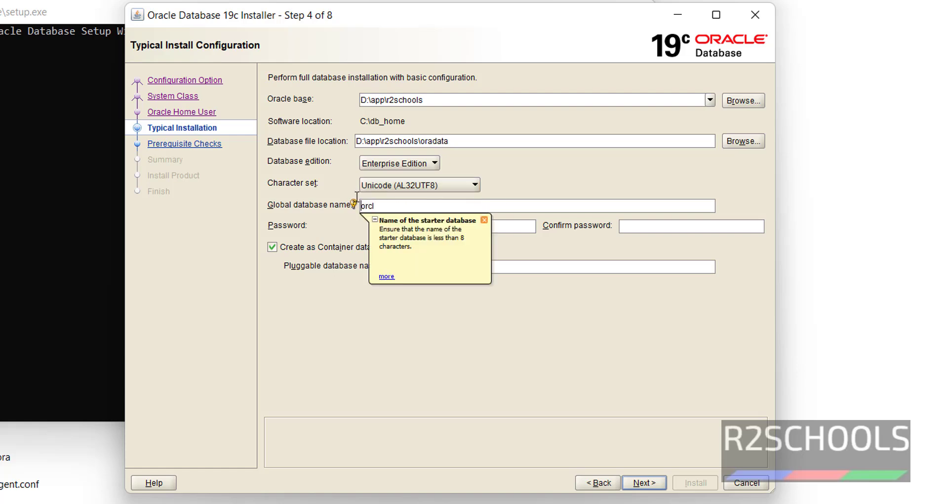
double_click(381, 204)
- Enter the admin password for orcl, retyping it after rejection, then type the confirmation
click(527, 223)
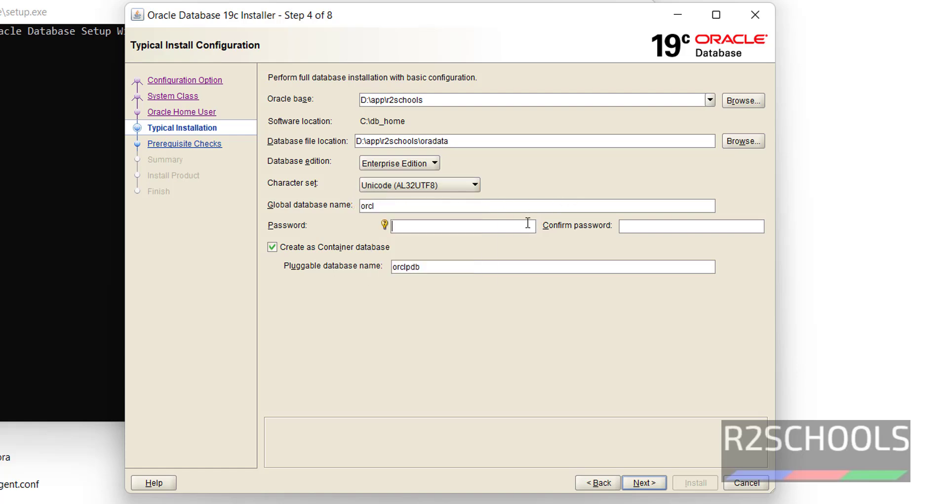
text(welcome)
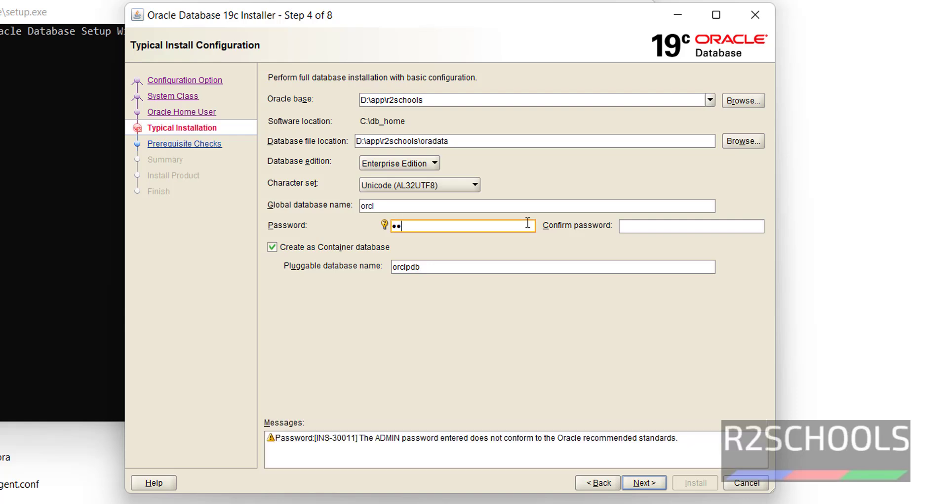
text(123456)
key(ctrl+a)
key(BackSpace)
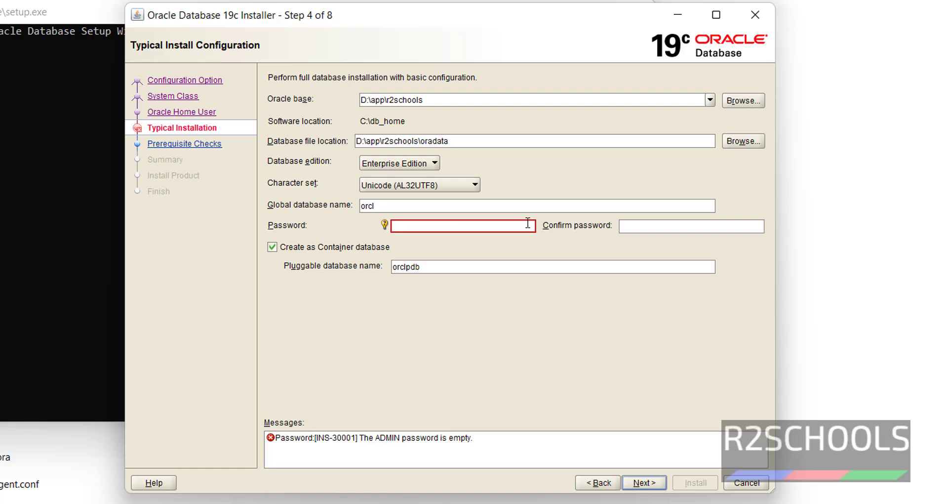
text(Welcom)
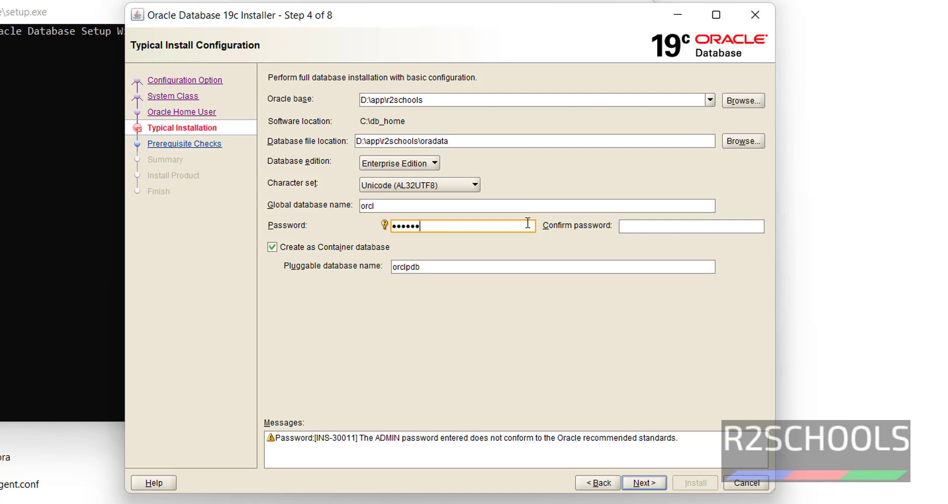
key(BackSpace)
key(BackSpace)
key(BackSpace)
key(BackSpace)
text(lcome1#123456)
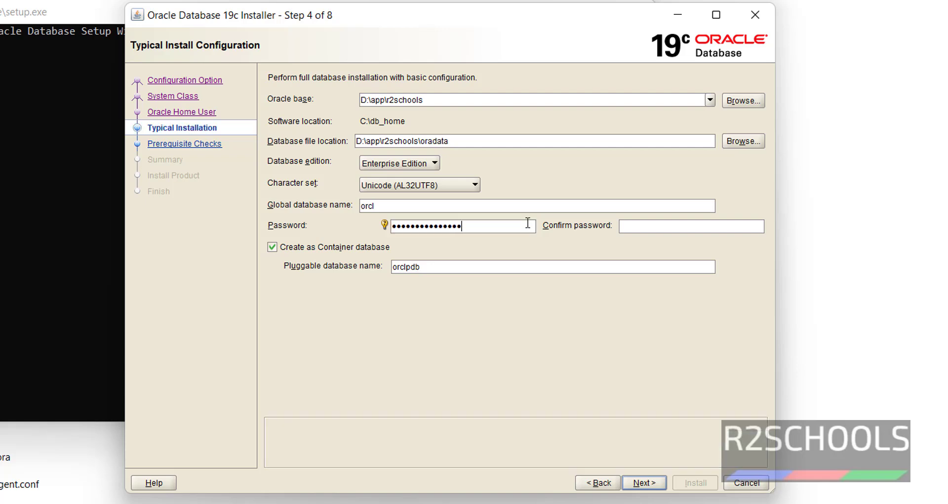
key(Tab)
text(welcome)
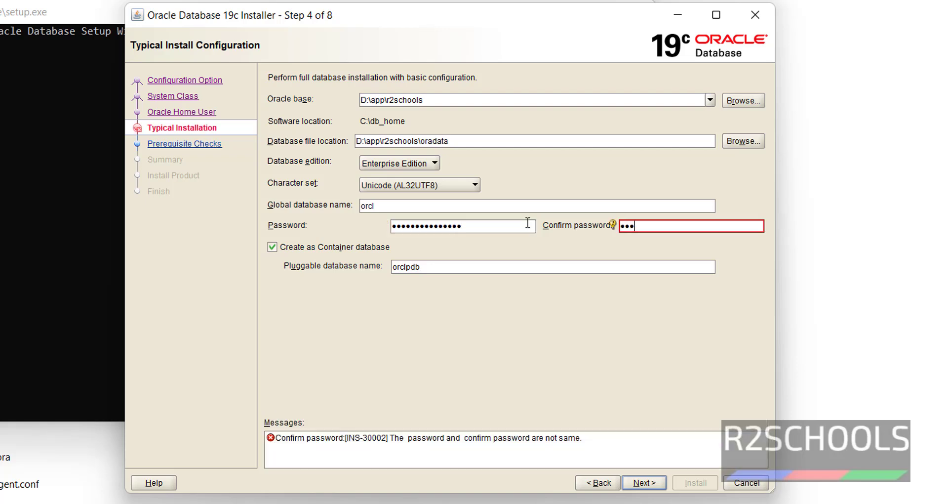
text(#1234556)
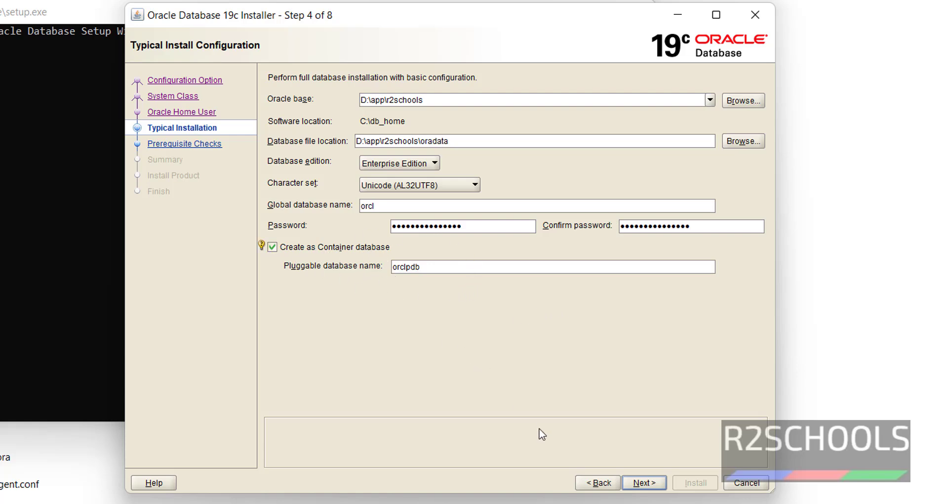
click(647, 486)
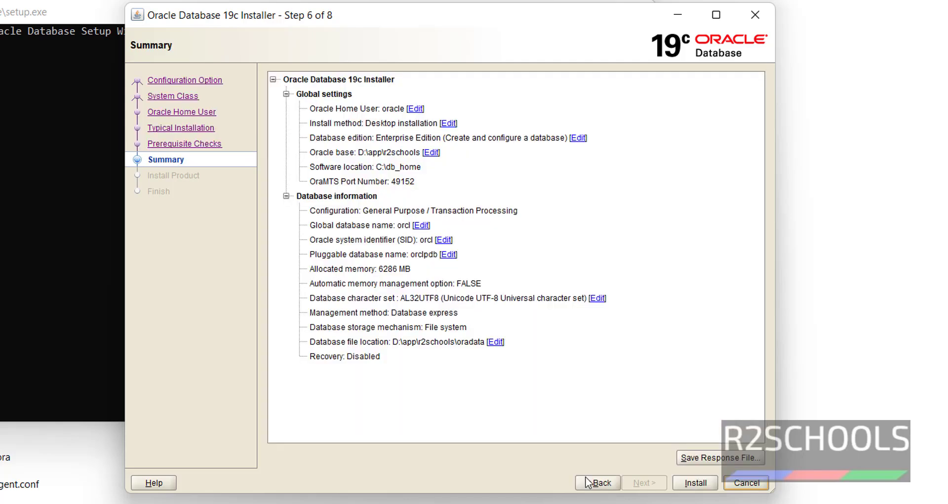
click(285, 196)
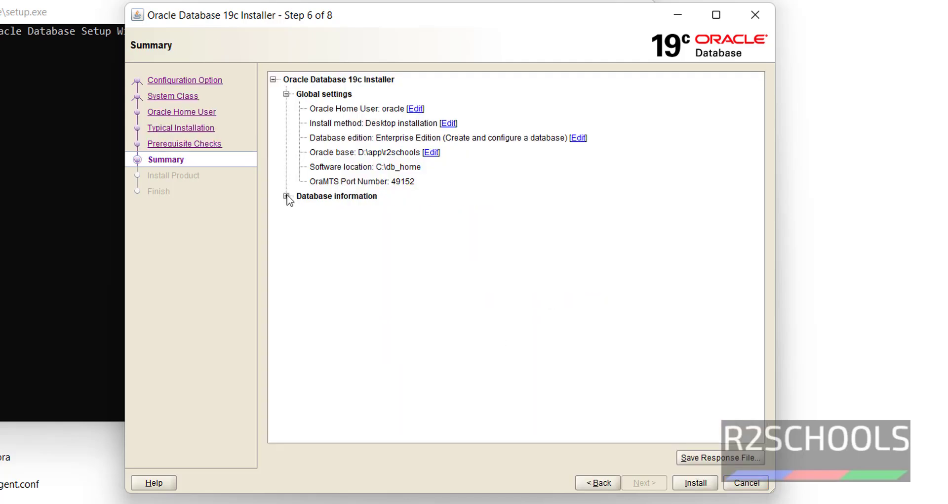
click(286, 196)
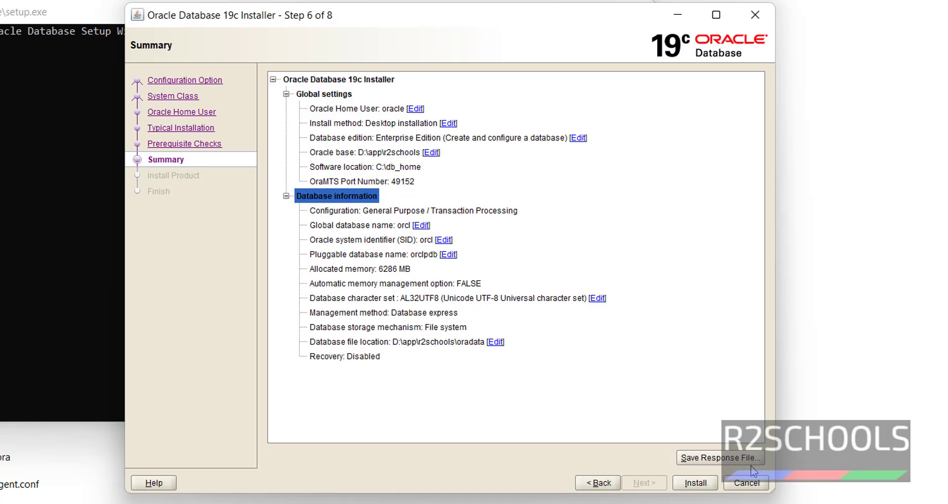
click(709, 458)
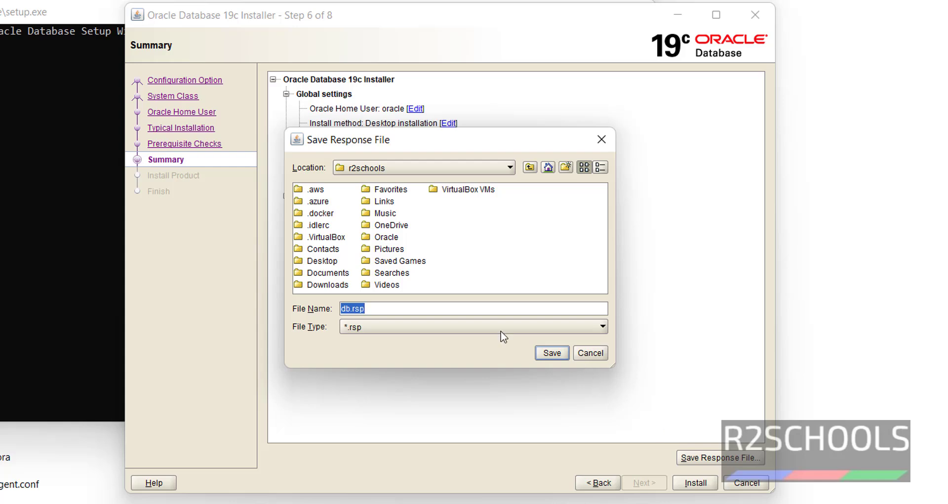
click(595, 351)
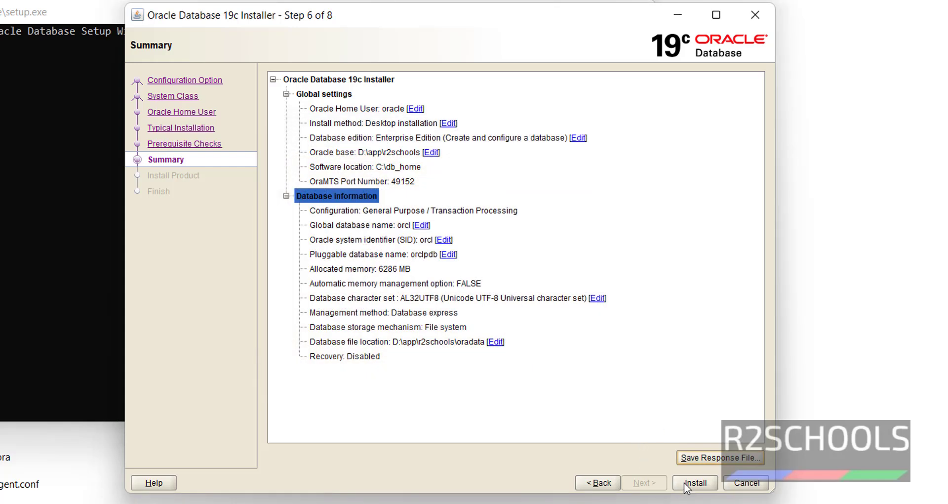
- Save the installation response file and start installing the database
click(703, 459)
click(551, 355)
click(701, 483)
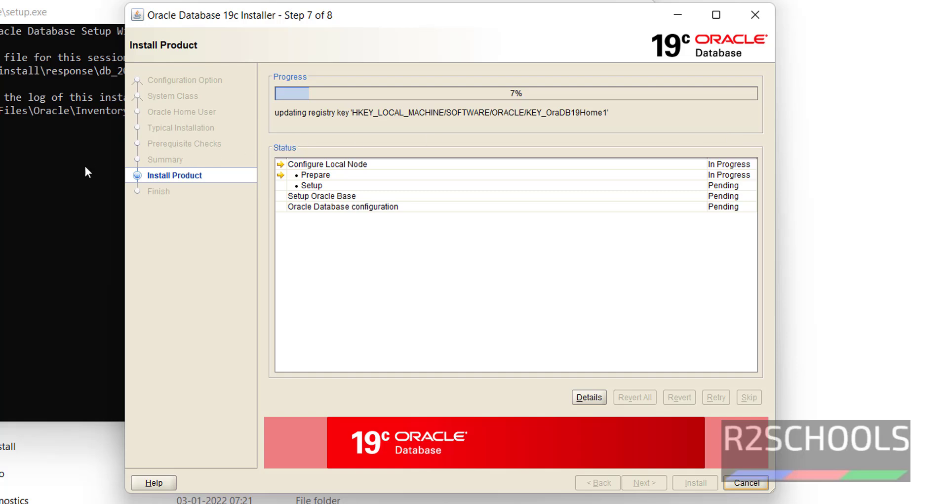
- Follow the install log to a successful finish and copy the EM Express URL
click(35, 188)
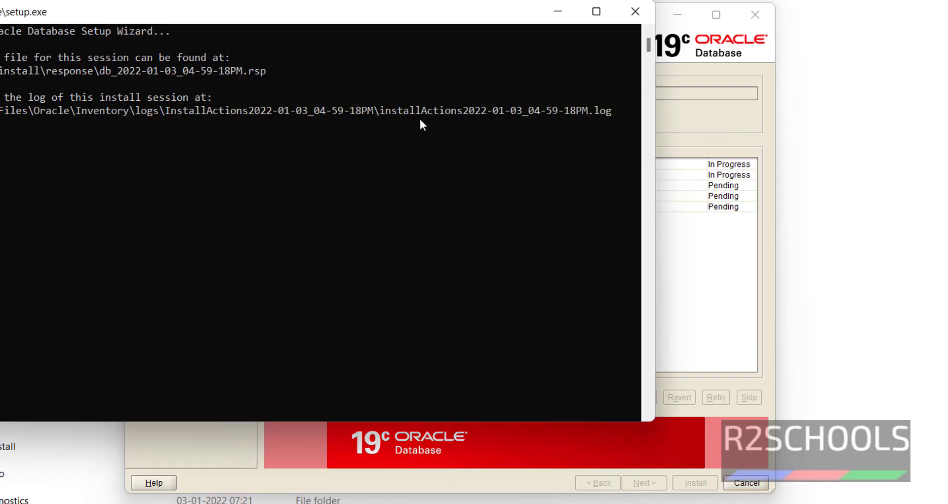
drag(378, 114, 645, 119)
click(646, 118)
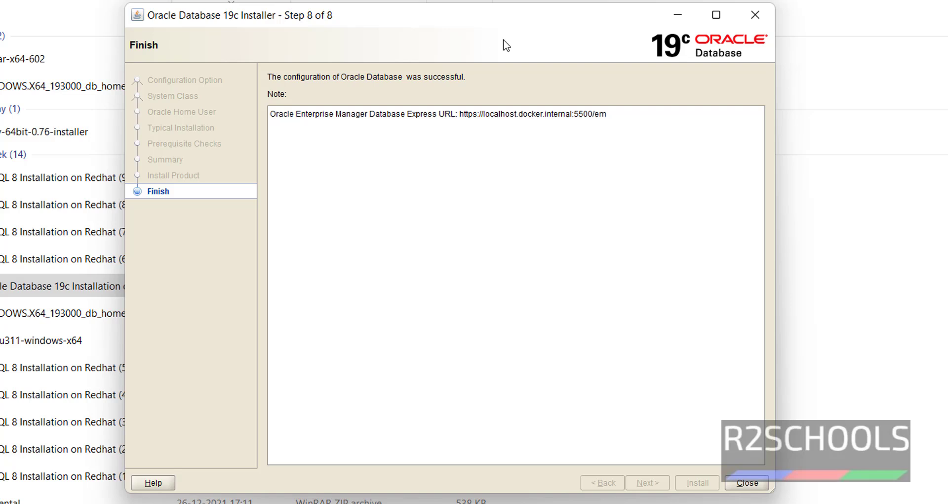
drag(606, 116, 458, 117)
key(ctrl+c)
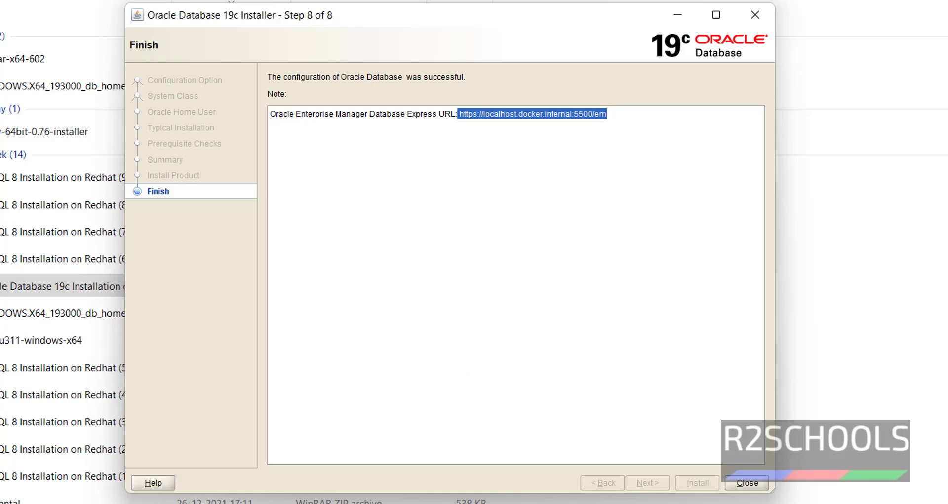
click(414, 503)
- Load the EM Express URL in a new Edge tab, continuing past the certificate warning
click(502, 477)
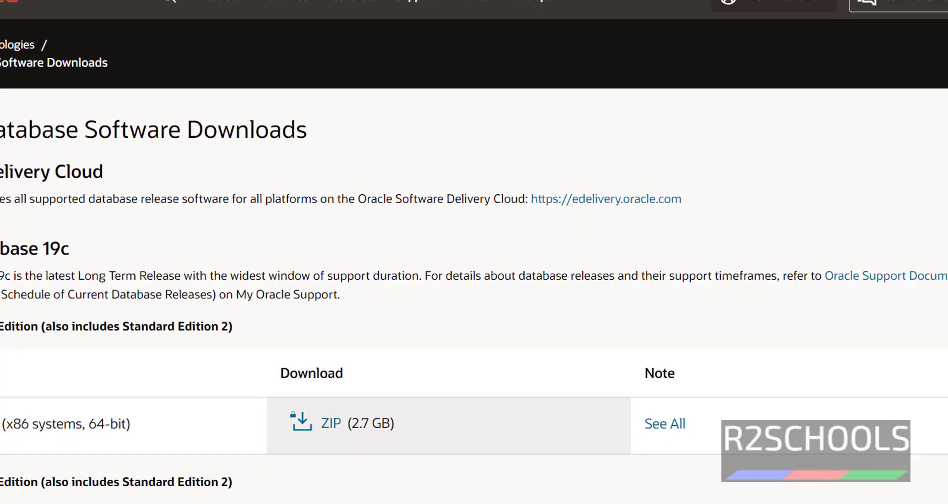
key(ctrl+t)
key(ctrl+v)
key(Return)
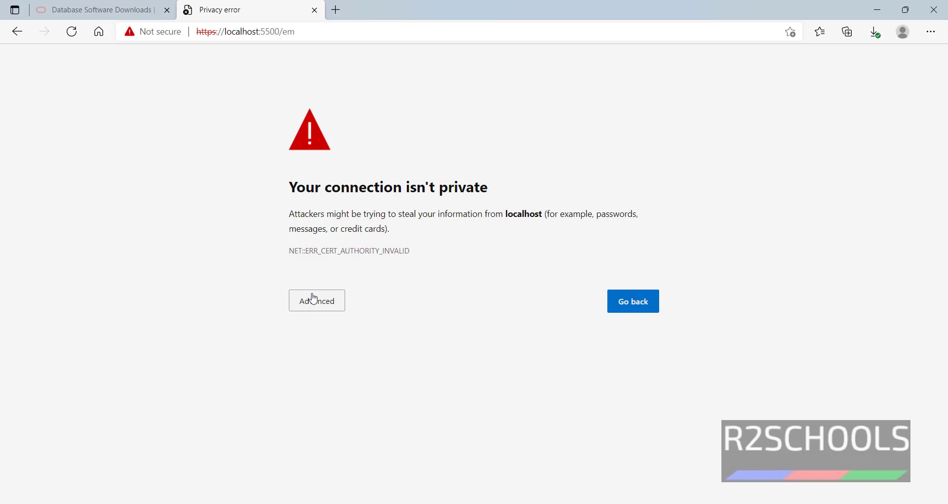
click(311, 300)
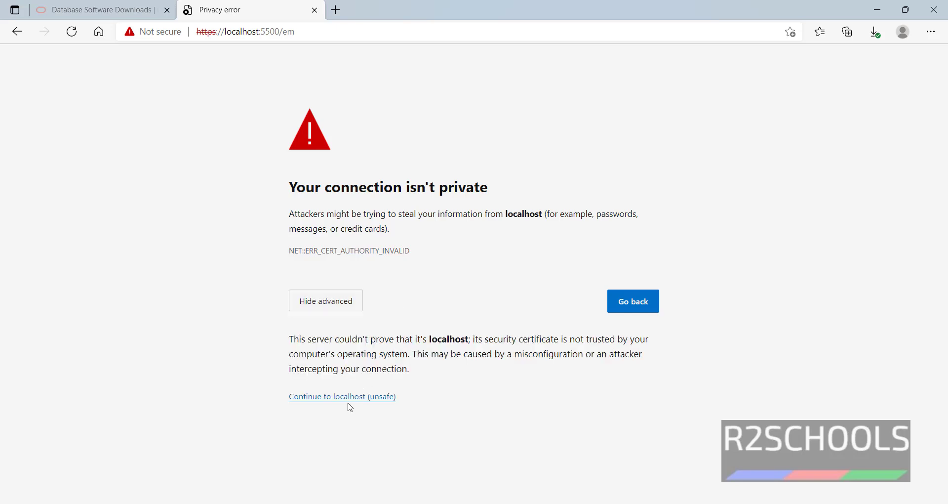
click(357, 397)
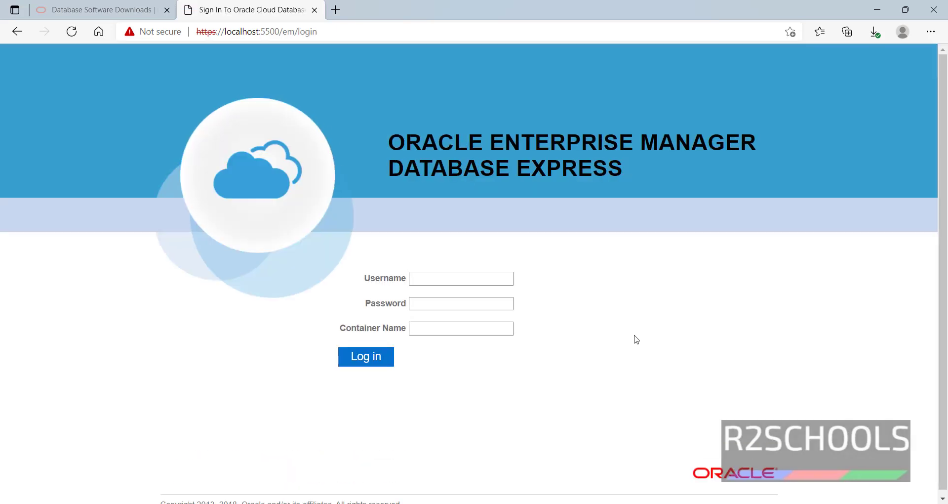
- Log in to EM Express as sys with the corrected password, then close the installer
click(459, 280)
text(sys)
key(Tab)
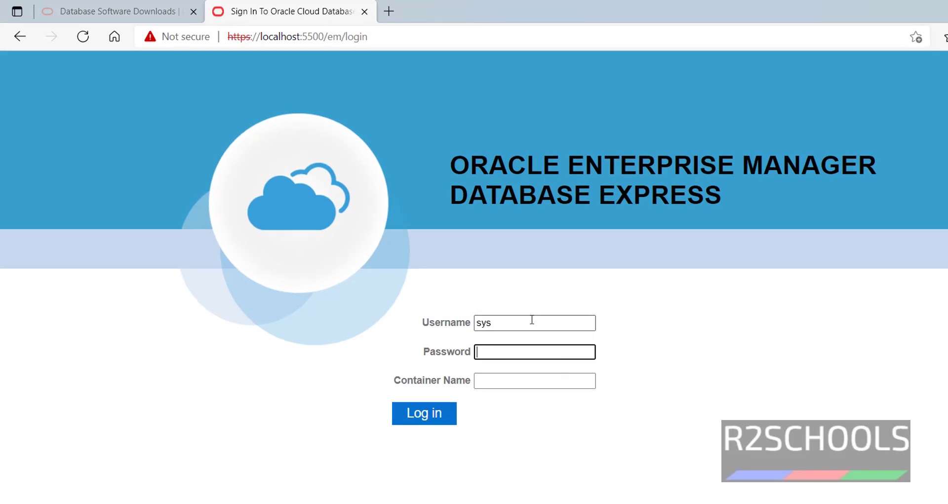
text(oracle123oracle1)
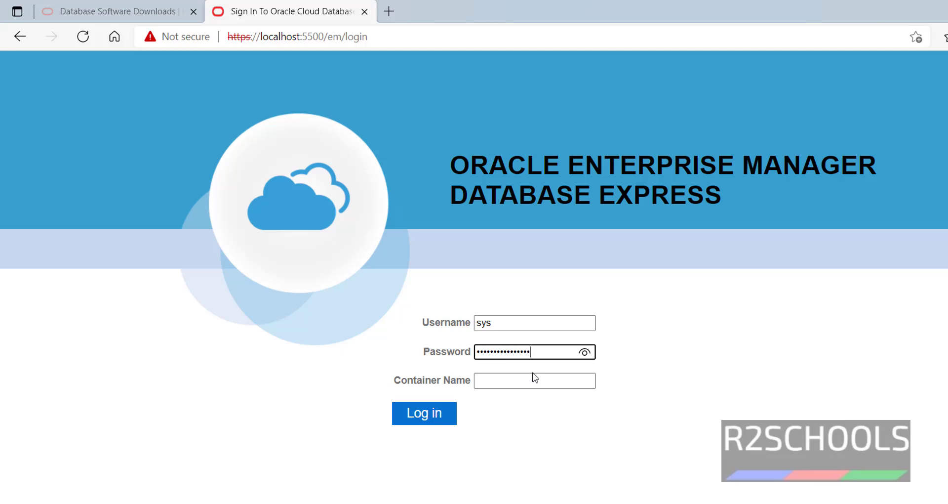
click(531, 375)
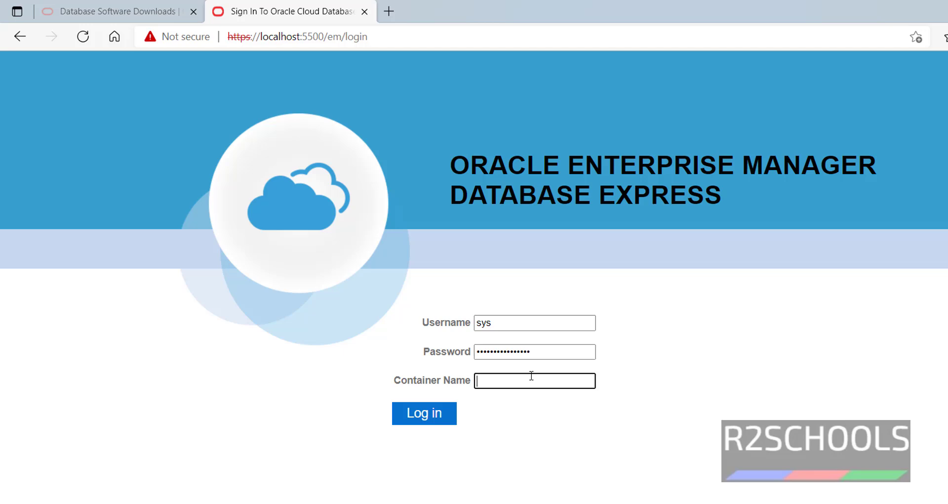
click(450, 416)
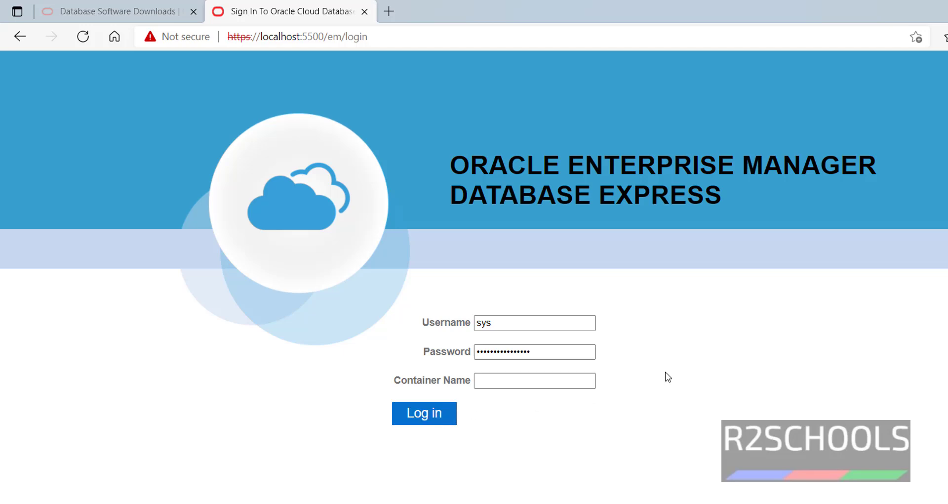
click(547, 362)
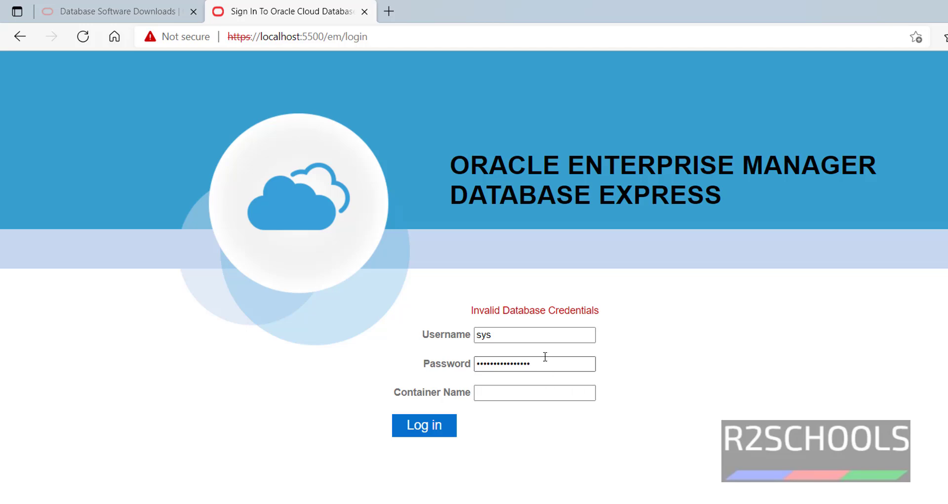
drag(548, 362, 445, 379)
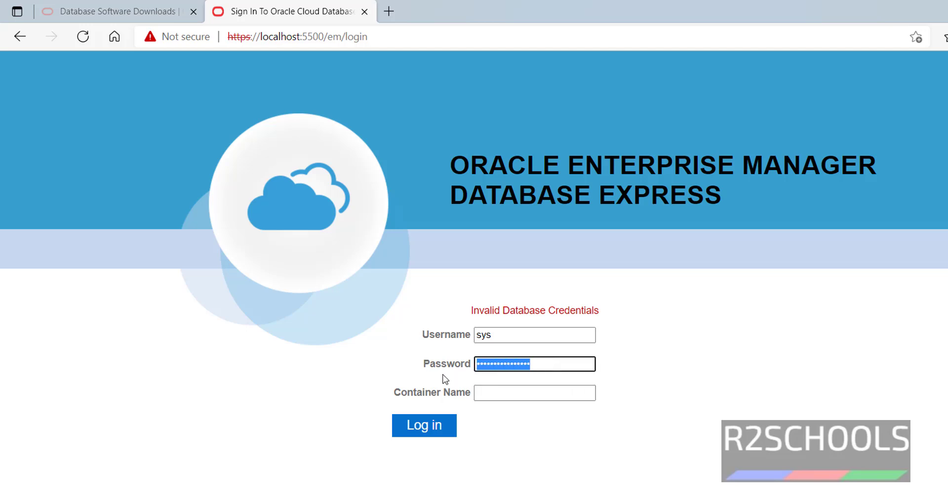
text(•••••••)
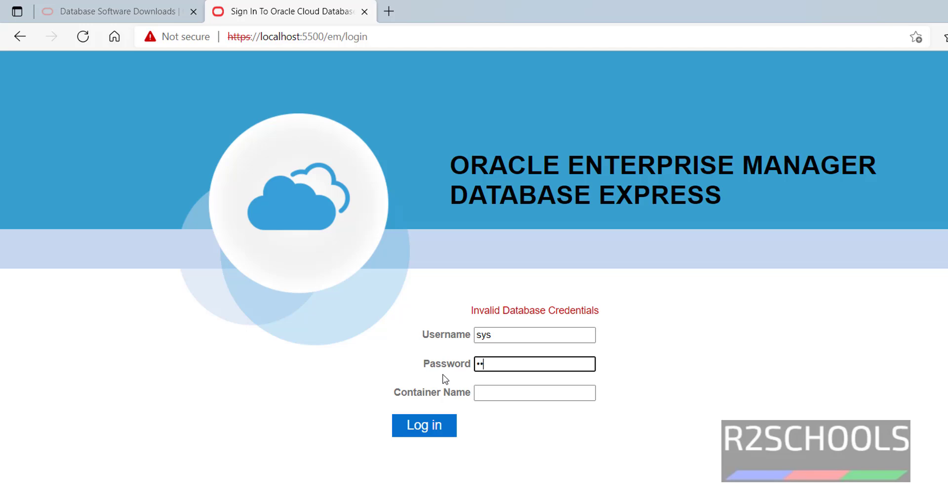
text(•••••••)
click(436, 426)
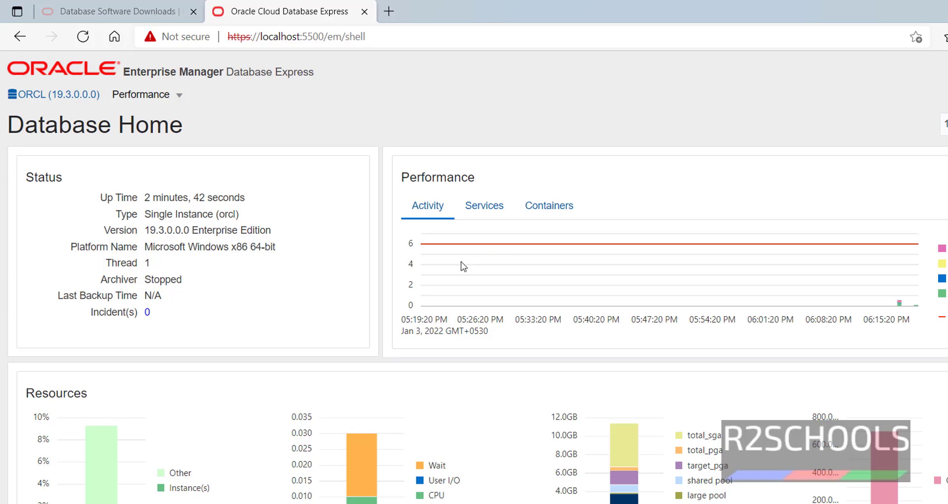
scroll(464, 267, down, 10)
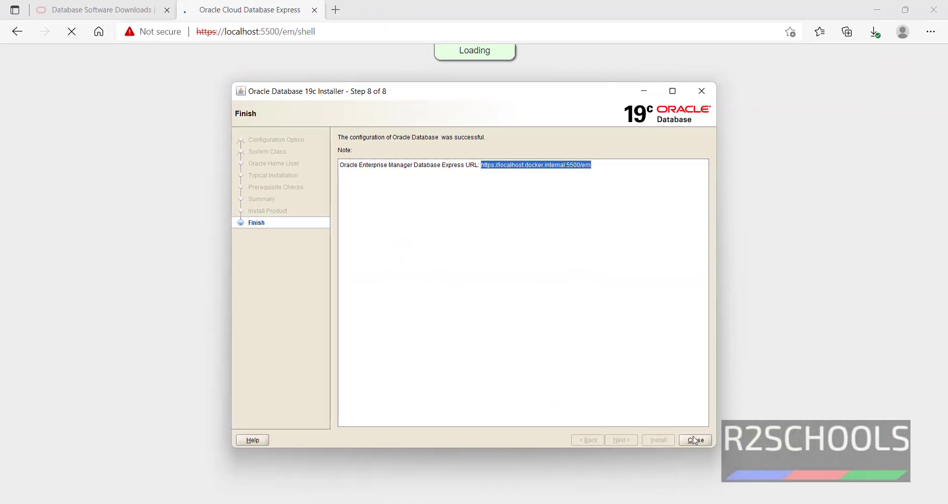
click(691, 435)
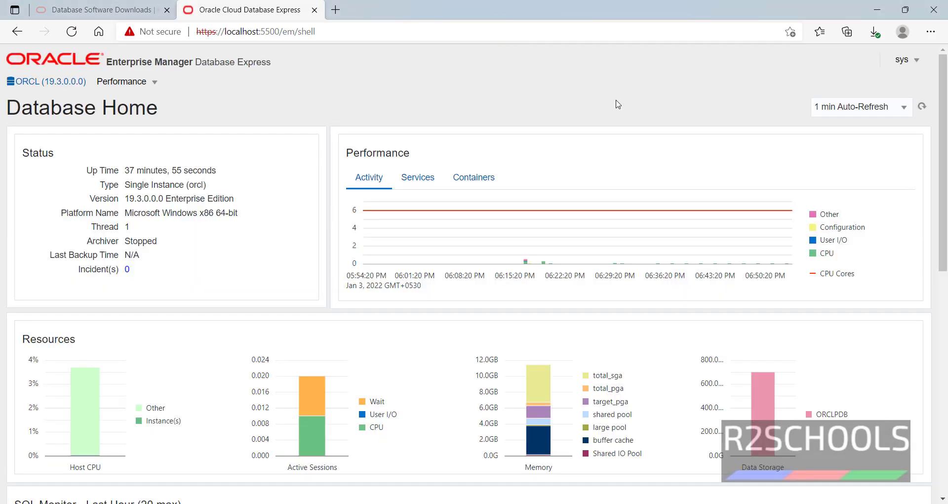
- Launch SQL Plus from the Start menu and connect with '/ as sysdba'
key(super)
text(sql)
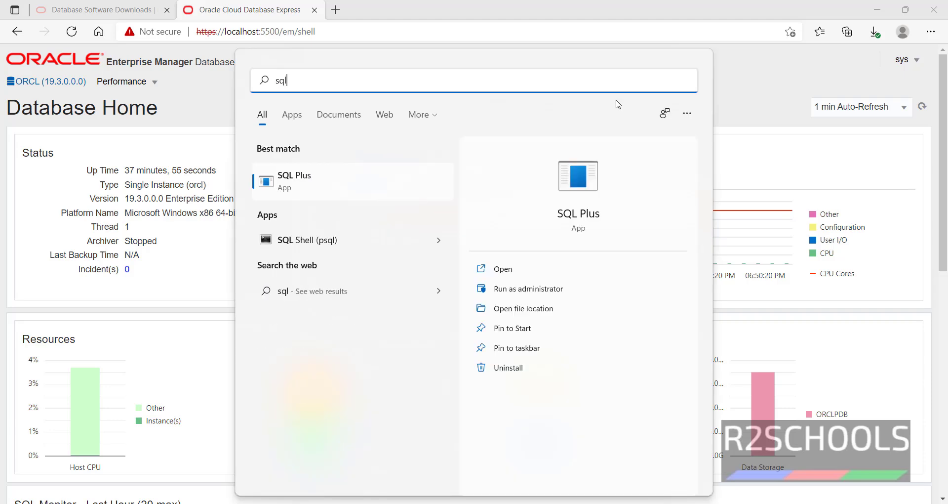
click(326, 188)
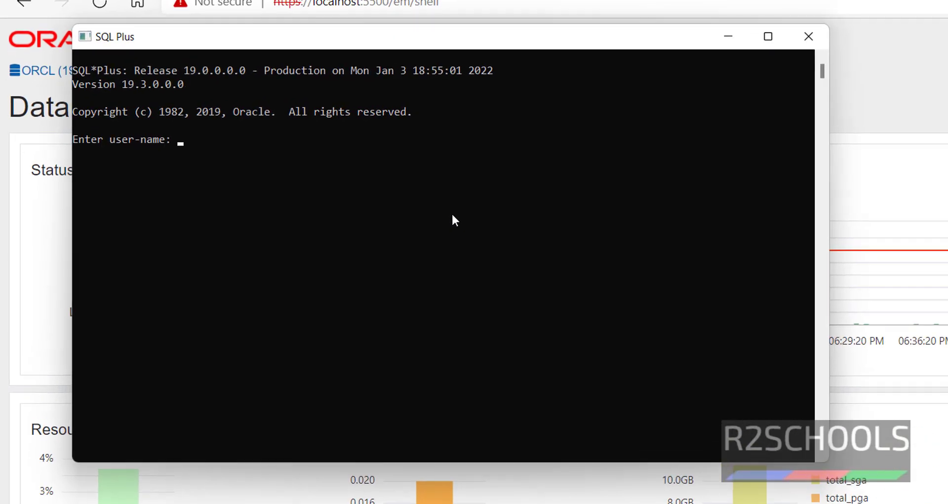
text(/)
key(BackSpace)
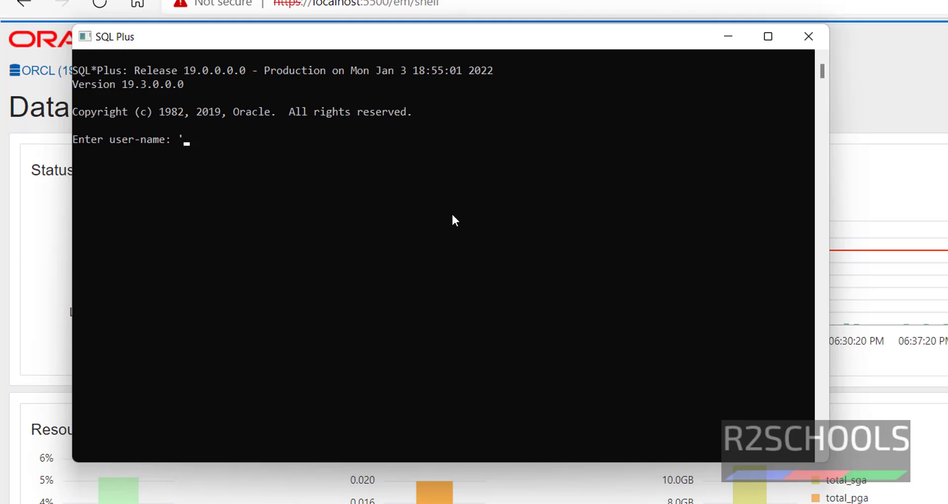
text(/')
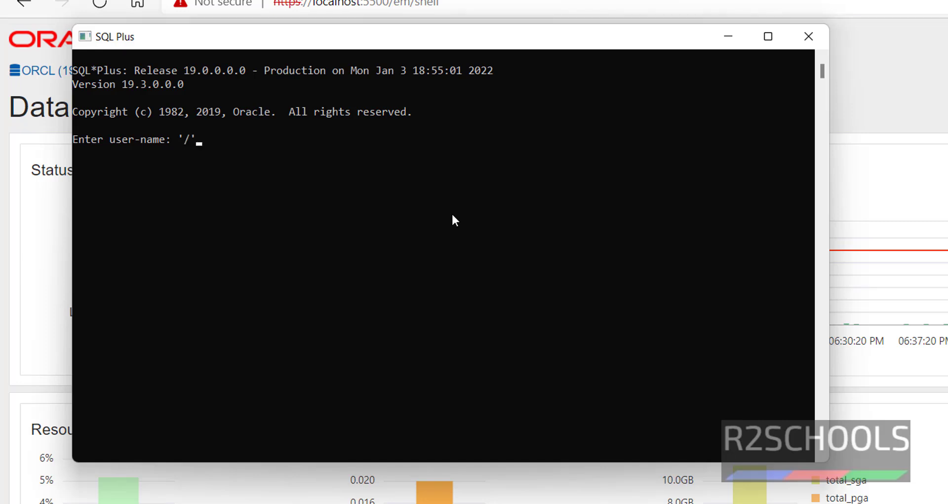
text( as sysdba)
key(Return)
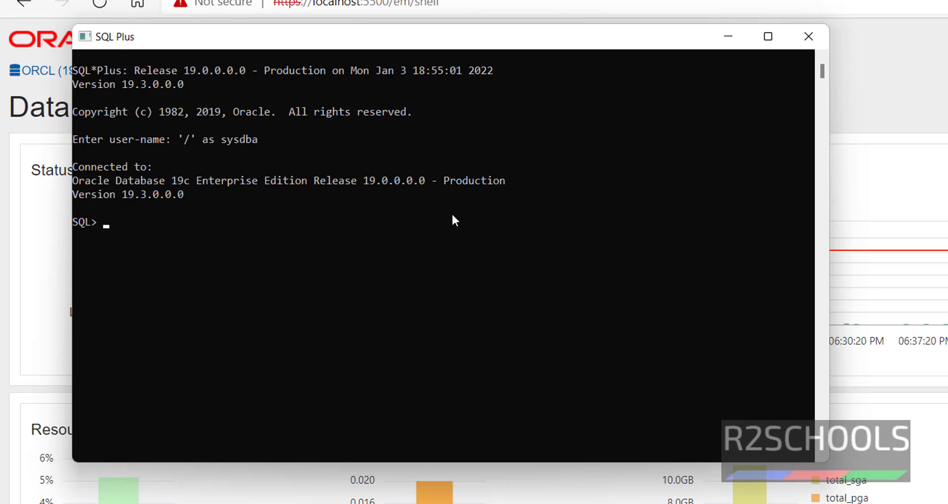
- Run 'select * from tab;' to list all tables and views
text(select * from tan)
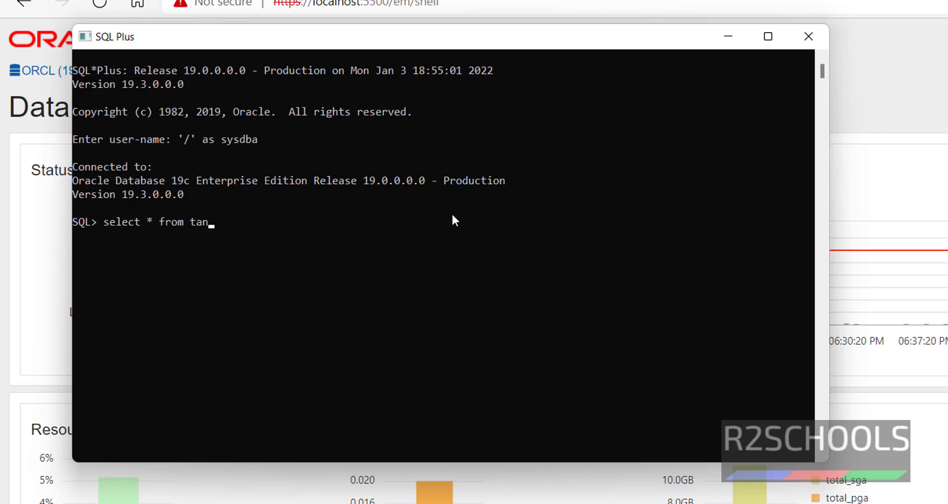
key(BackSpace)
text(b;)
key(Return)
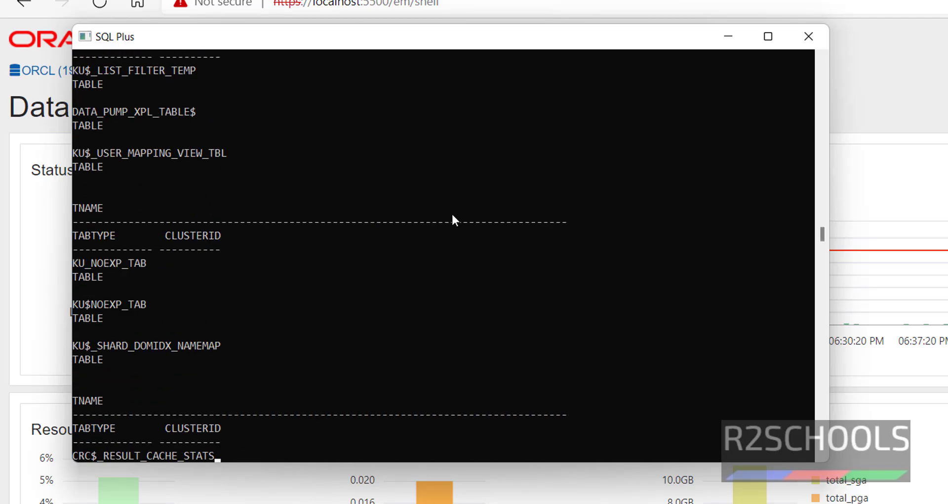